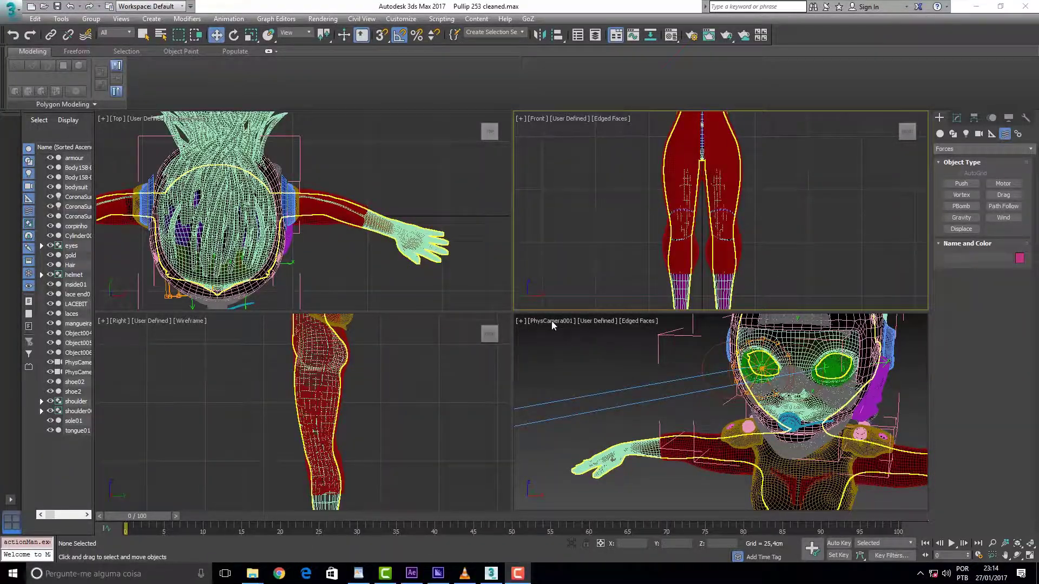
Step: Frame the whole figure in the front, top and side views
scroll(775, 190, down, 3)
scroll(775, 190, up, 2)
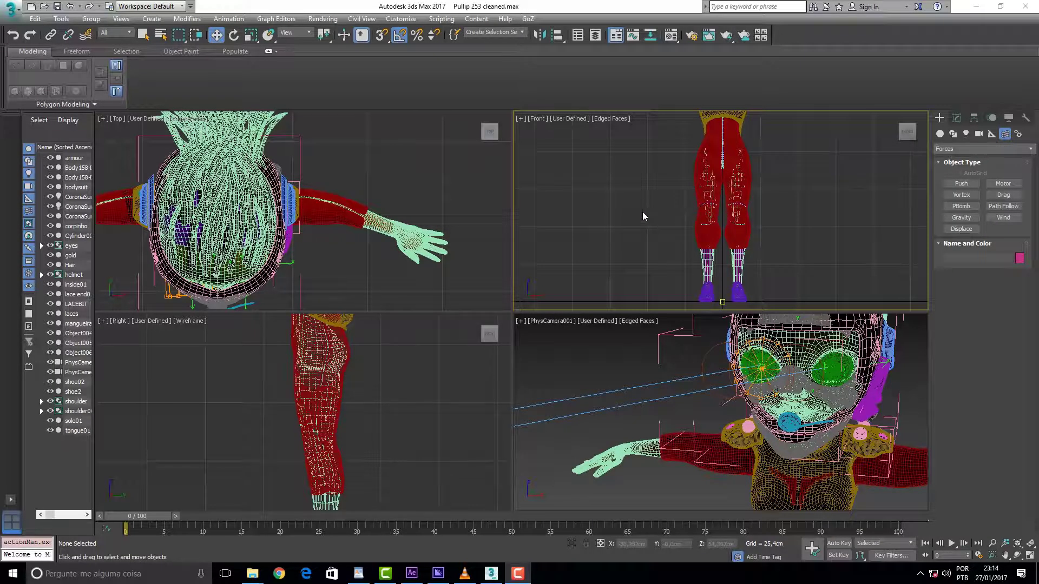
key(z)
click(427, 177)
key(z)
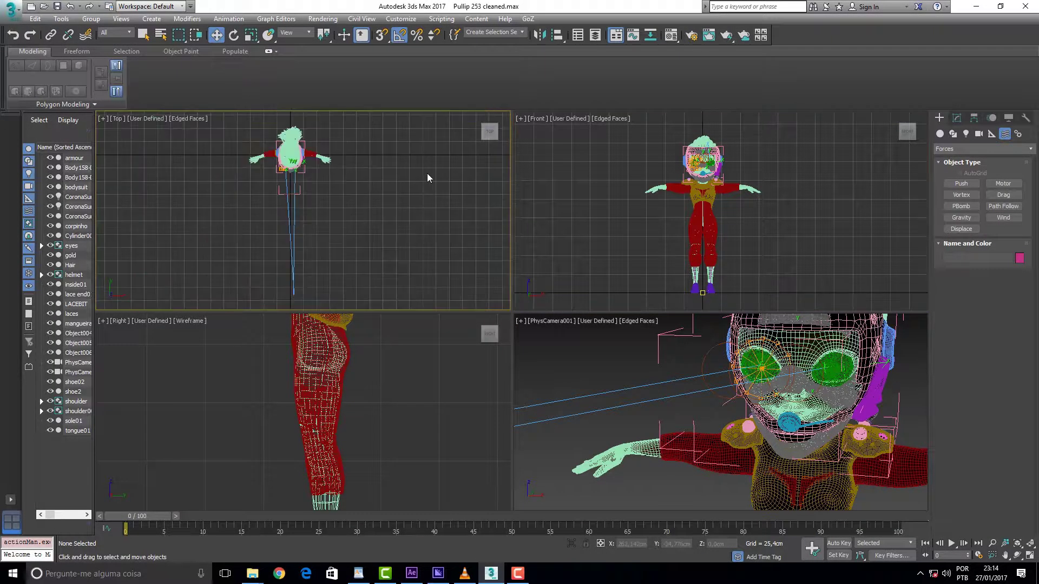
click(405, 353)
key(z)
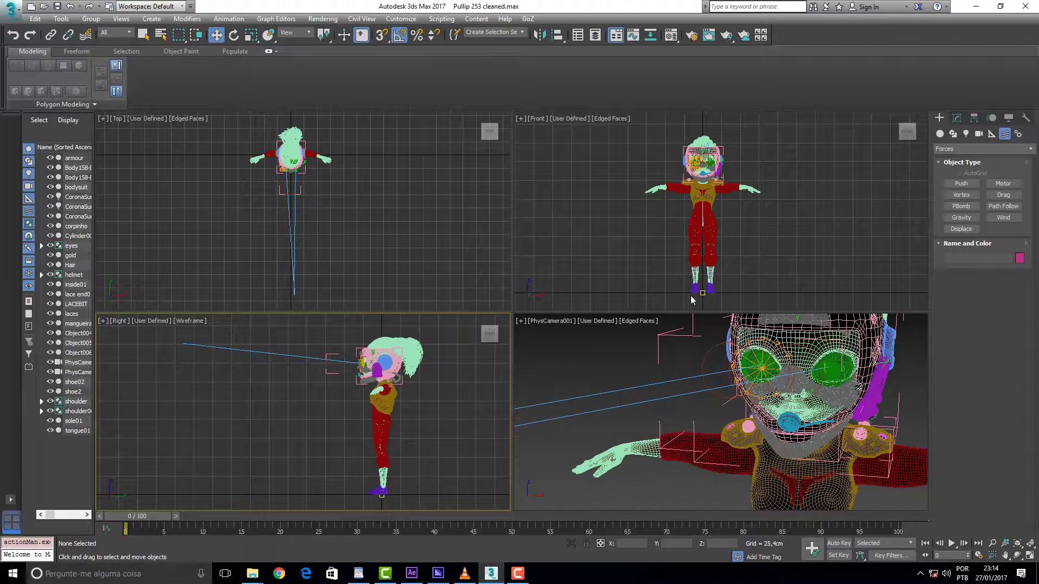
scroll(715, 291, up, 6)
scroll(714, 291, down, 5)
scroll(714, 290, up, 5)
scroll(714, 290, down, 5)
scroll(715, 291, up, 5)
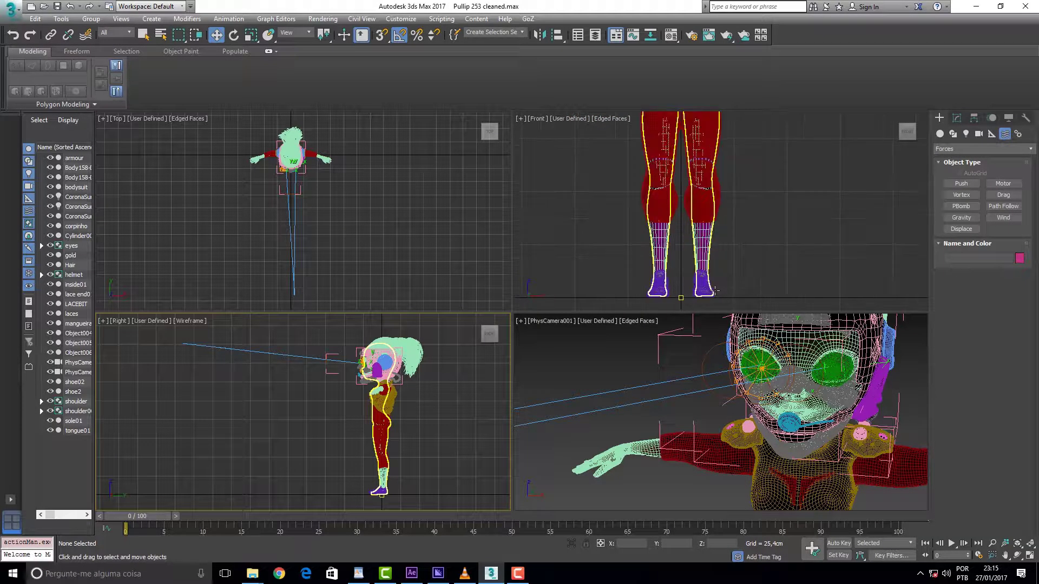
scroll(398, 486, up, 5)
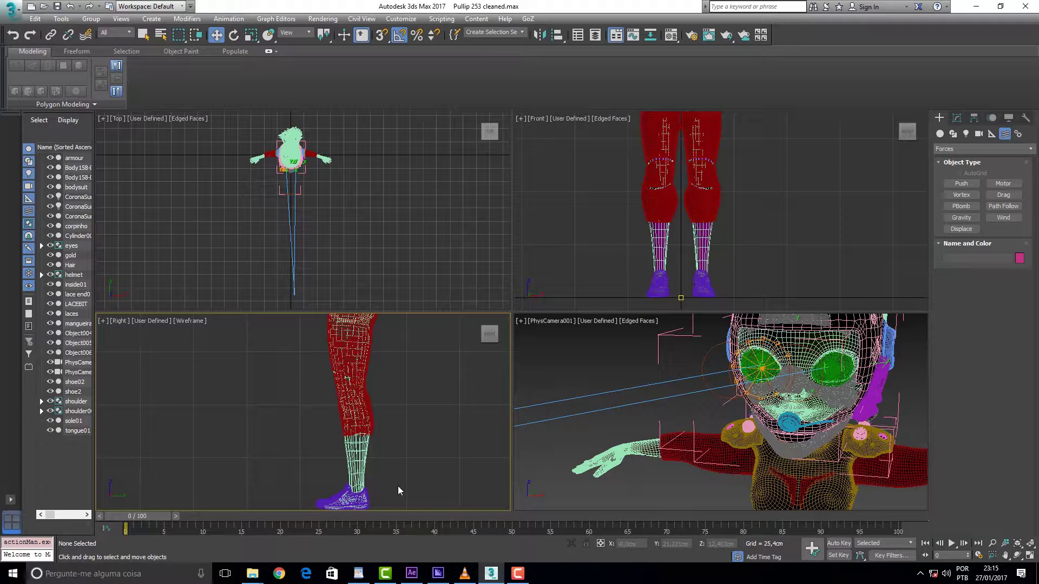
scroll(398, 486, down, 5)
scroll(398, 486, up, 4)
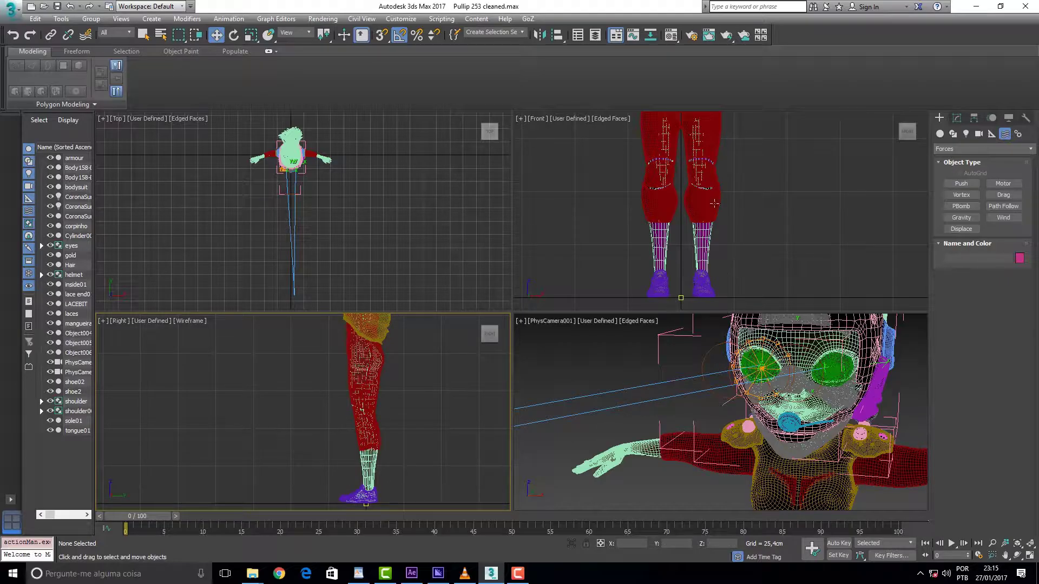
Step: Collapse corpinho's entire modifier stack and convert it back to an Editable Poly
click(623, 455)
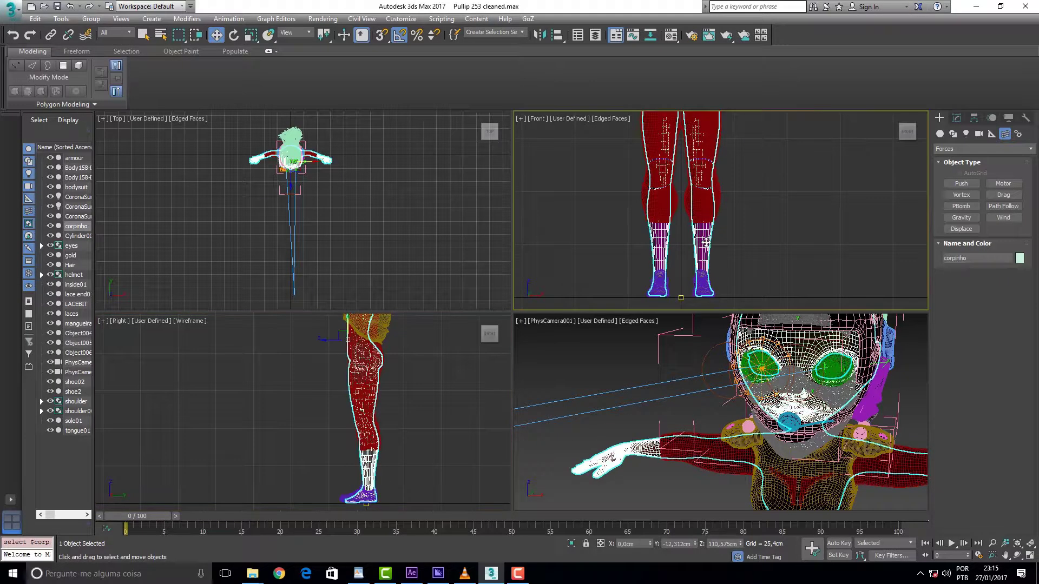
click(957, 118)
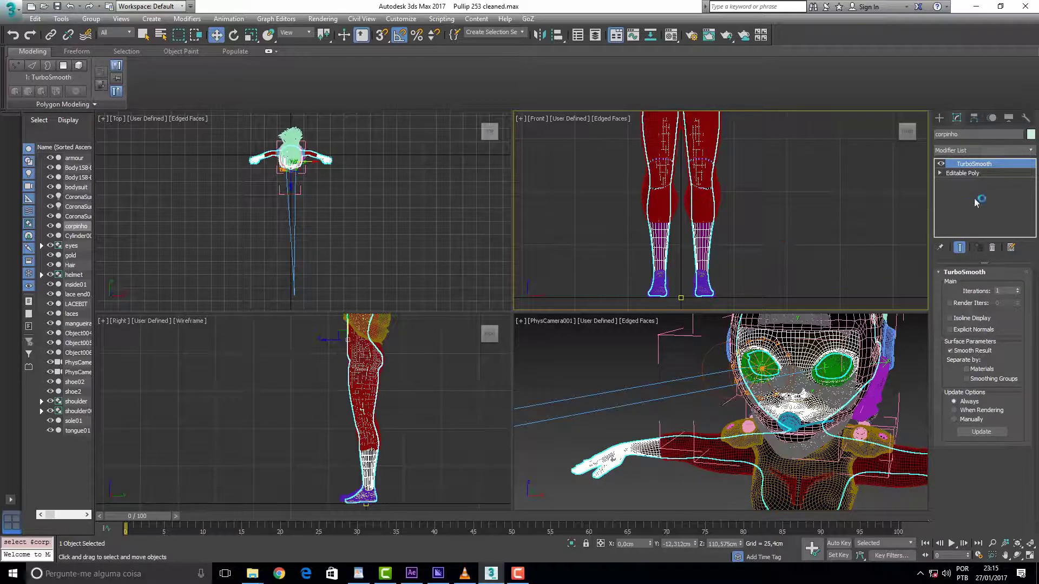
click(980, 173)
right_click(975, 174)
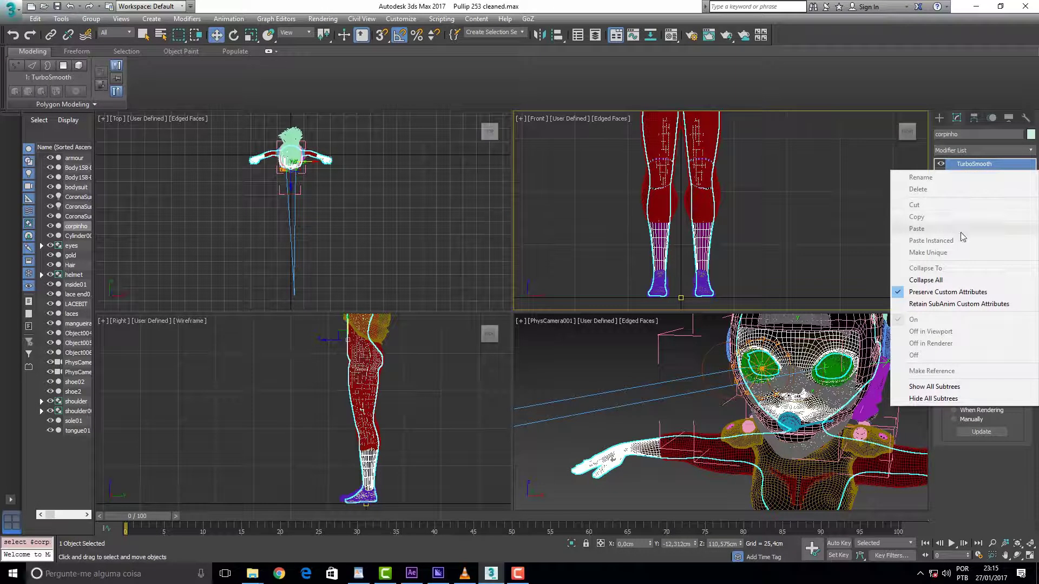
click(946, 284)
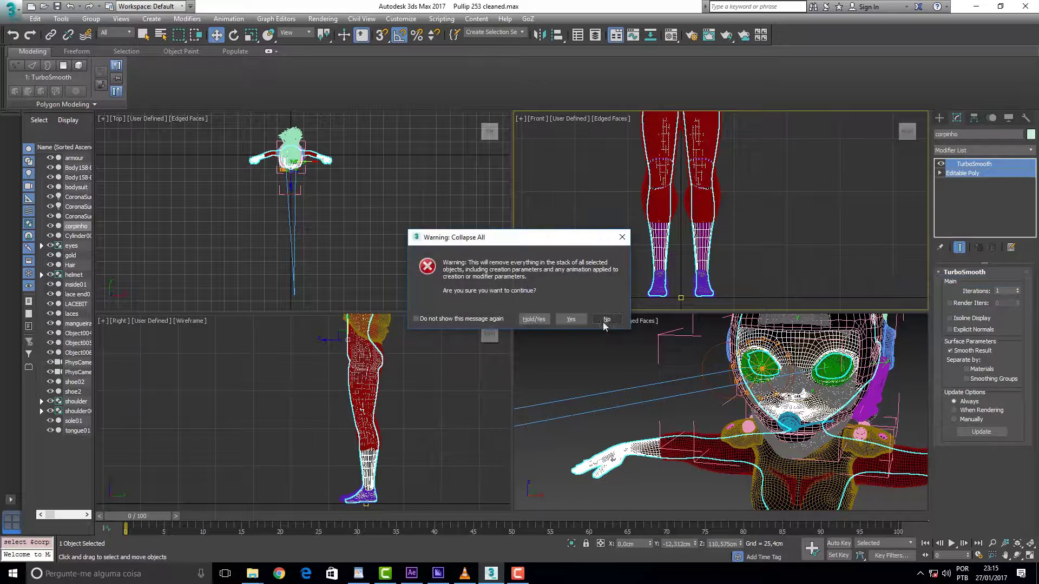
click(571, 320)
right_click(968, 168)
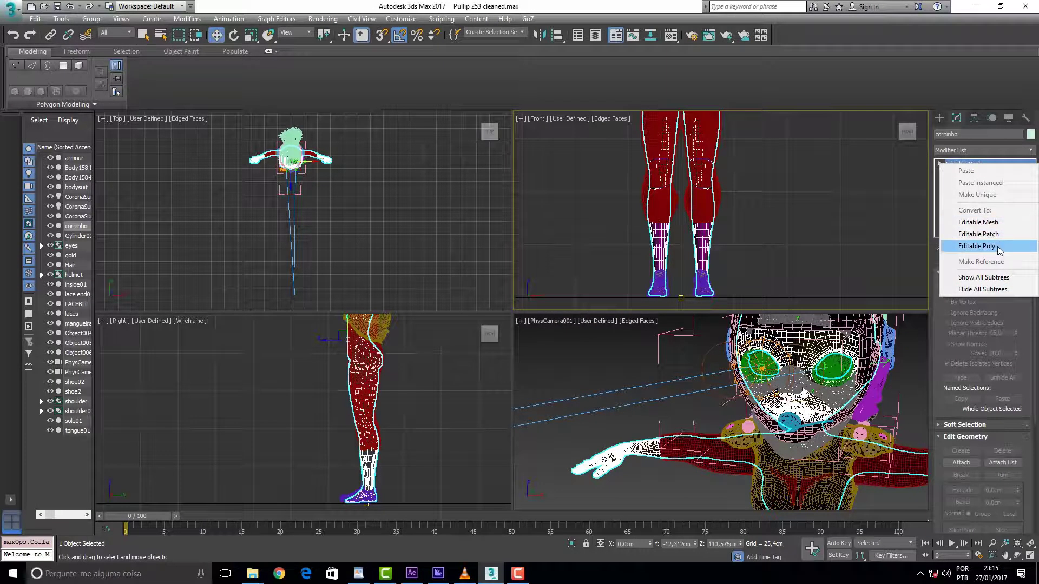
click(977, 245)
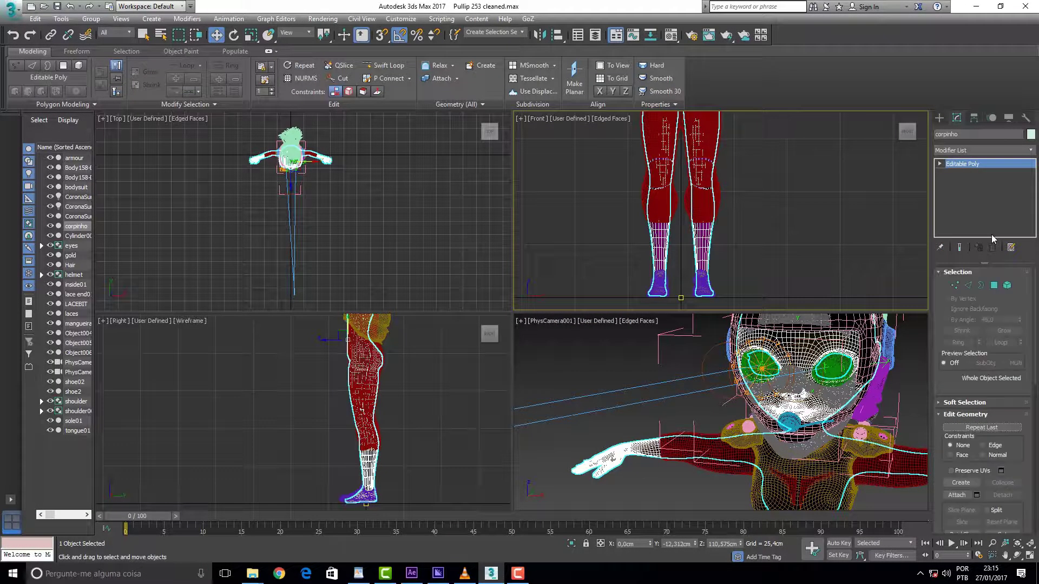
click(956, 495)
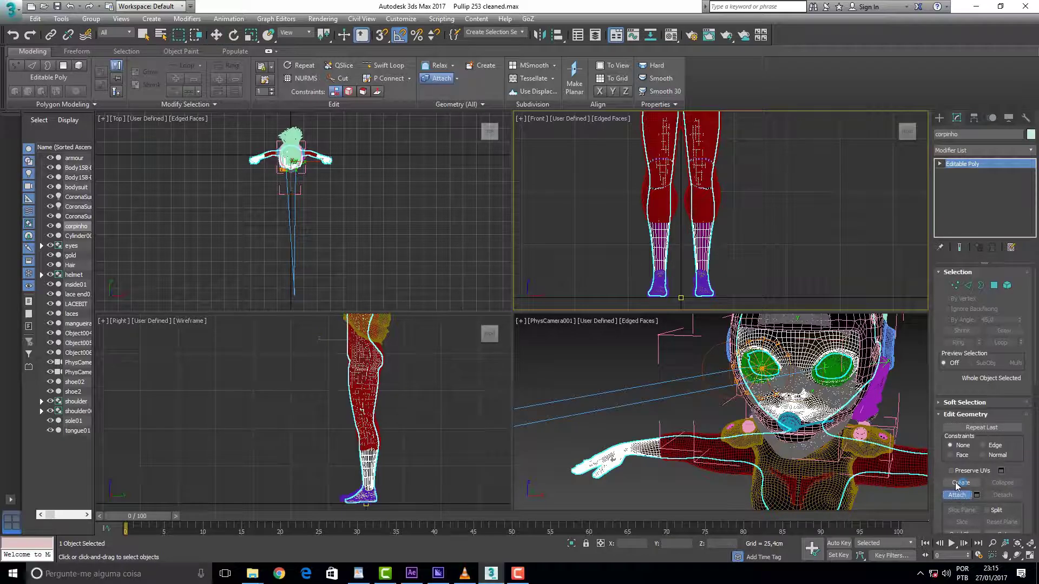
Step: Attach the bodysuit trousers with Match Material to Material IDs, then undo that attach
click(719, 190)
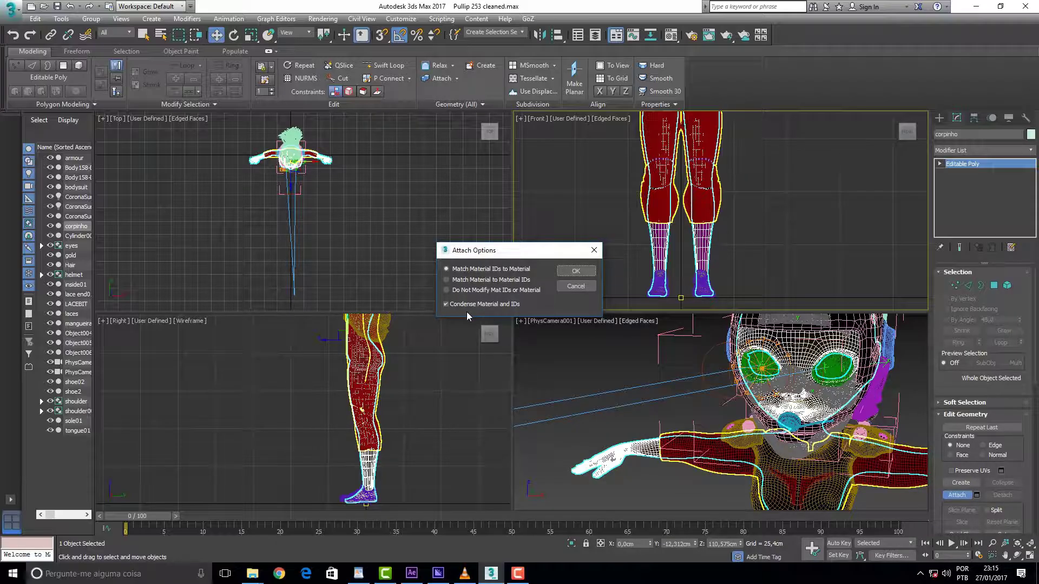
click(447, 280)
click(576, 272)
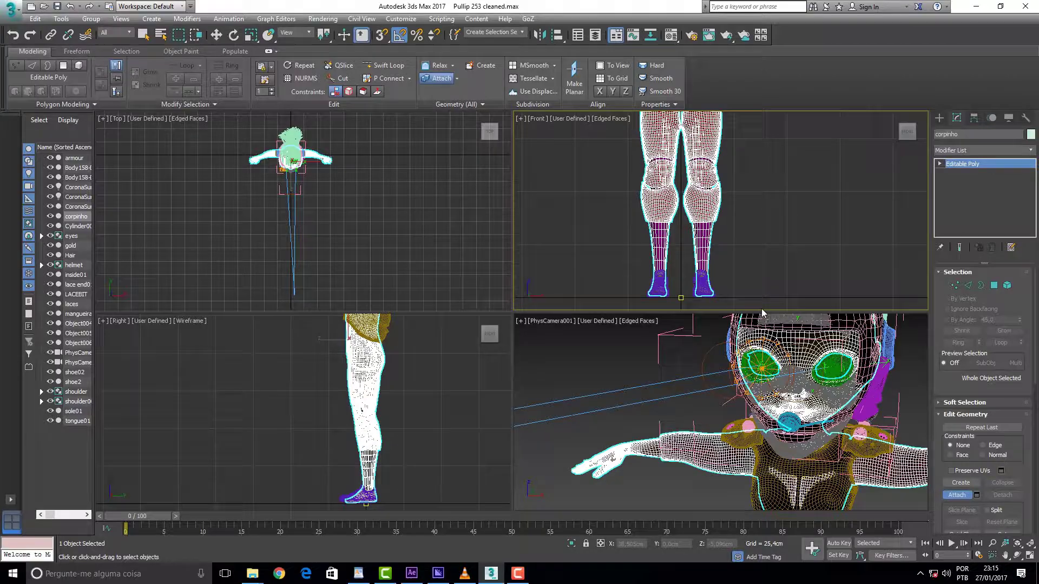
key(ctrl+z)
click(956, 495)
Step: Attach the bodysuit legs using Match Material IDs to Material, then launch a test render
click(957, 495)
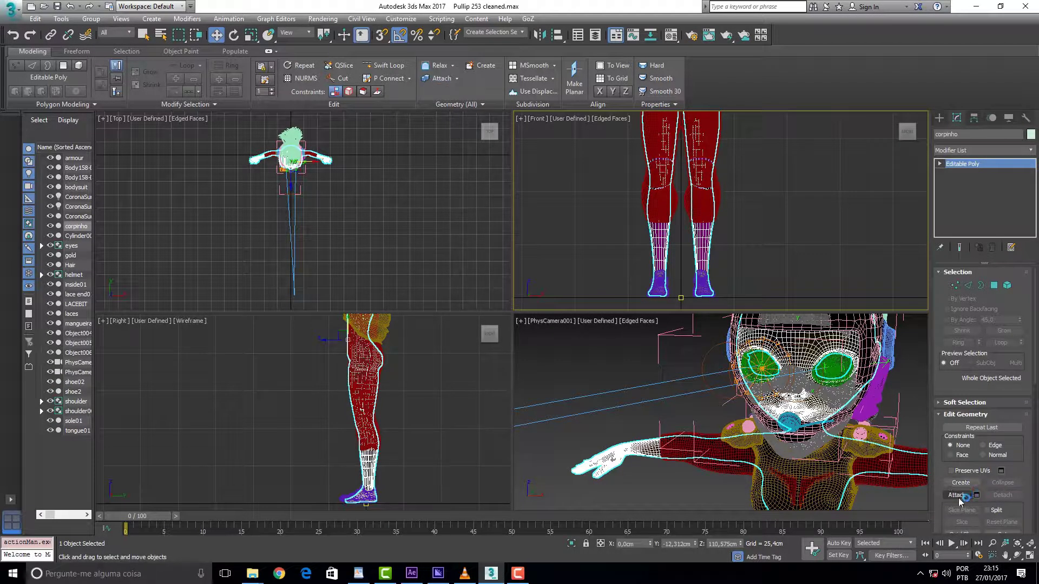
click(711, 210)
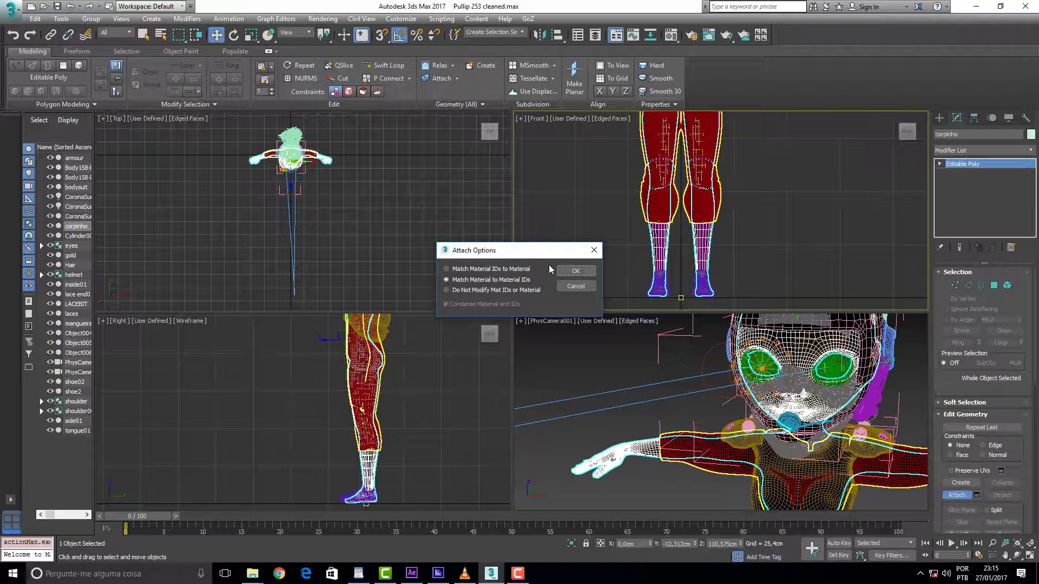
click(449, 270)
click(576, 272)
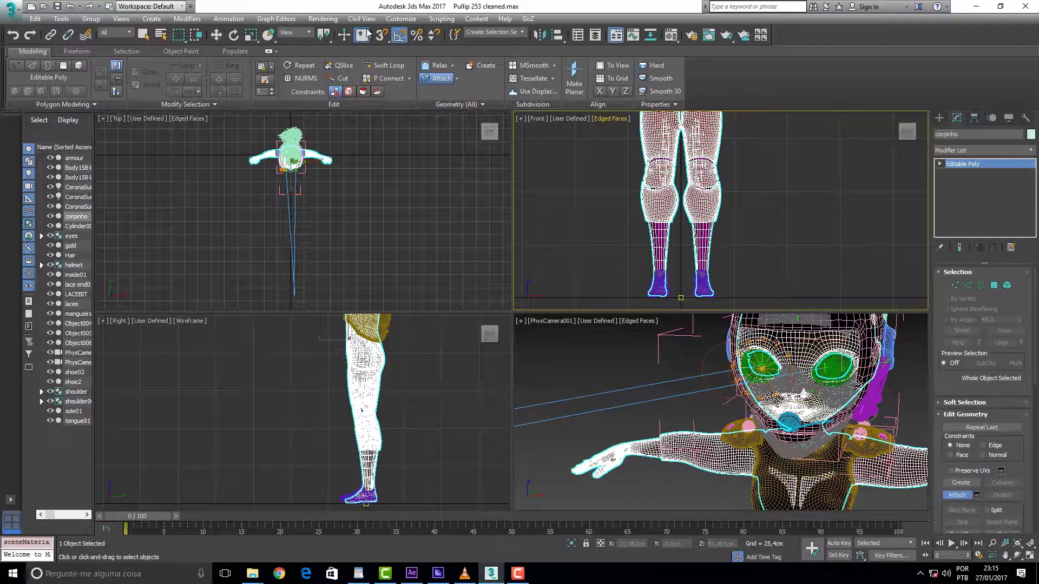
click(323, 18)
click(331, 32)
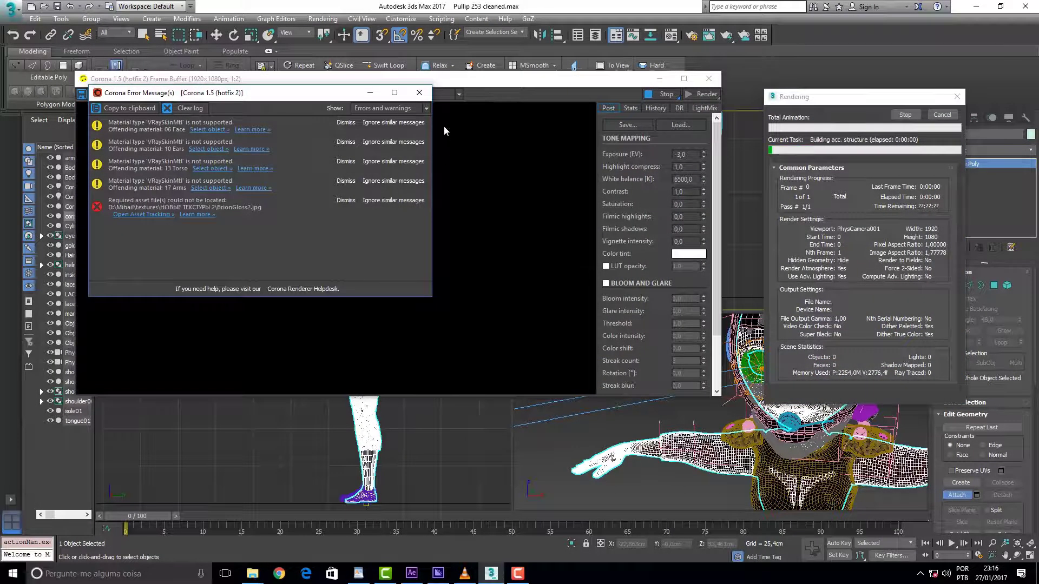
Step: Stop the Corona test render and close its error window and frame buffer
click(427, 95)
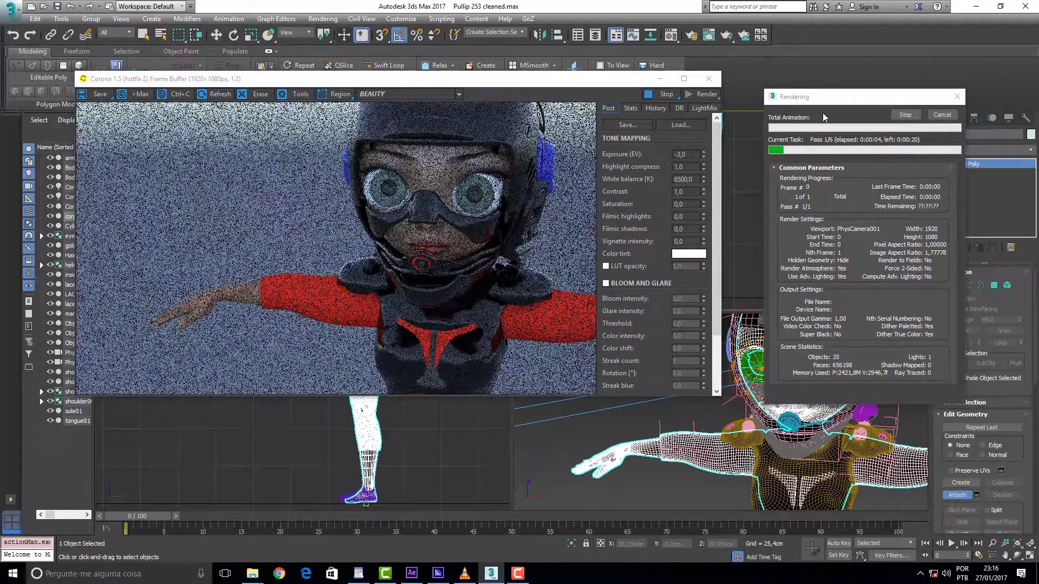
click(927, 117)
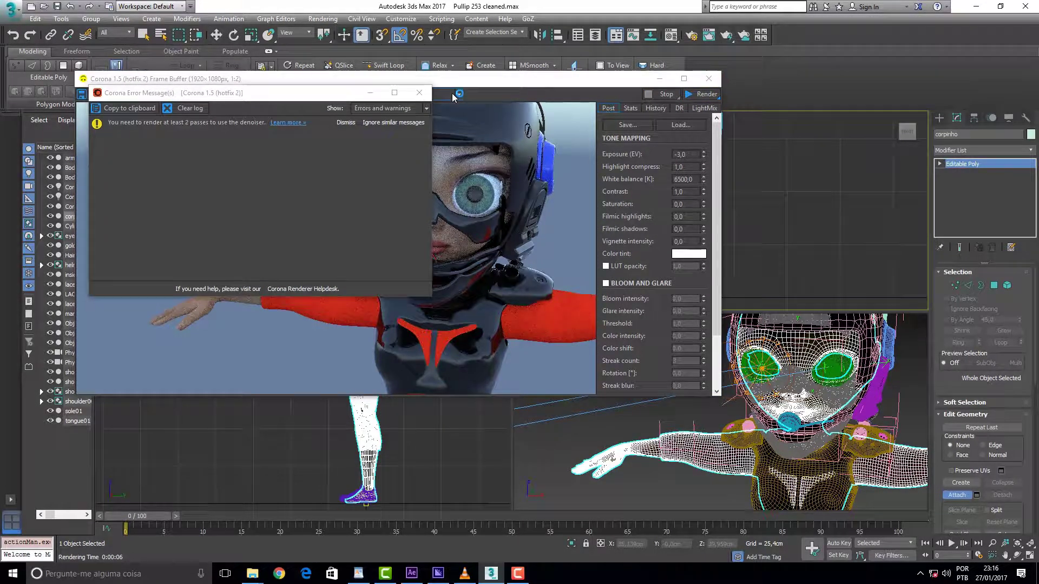
click(420, 93)
click(709, 79)
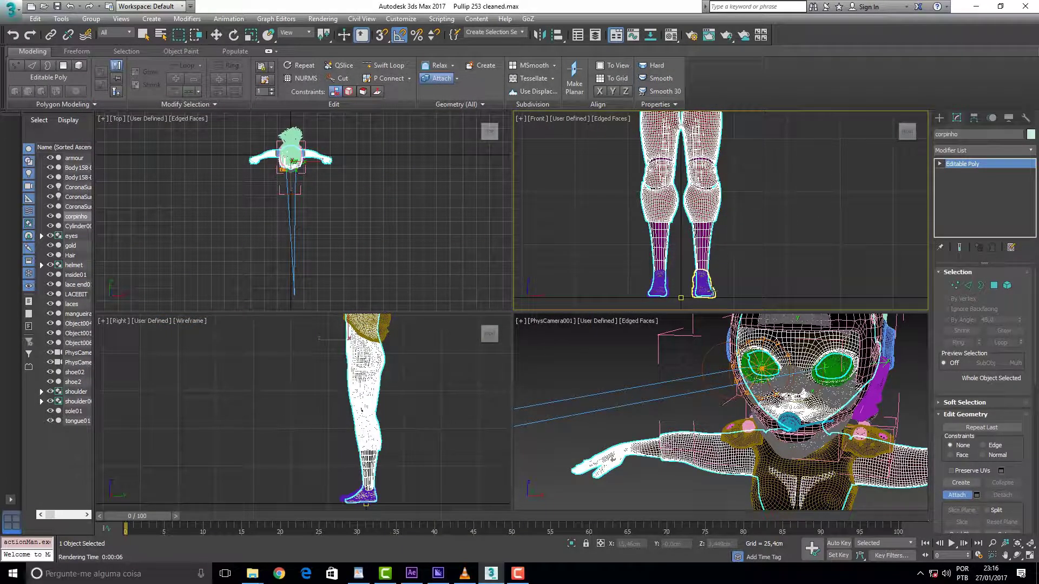
Step: Attach the right shoe, shoelaces, left shoe sole and another left shoe part to corpinho
scroll(712, 292, up, 6)
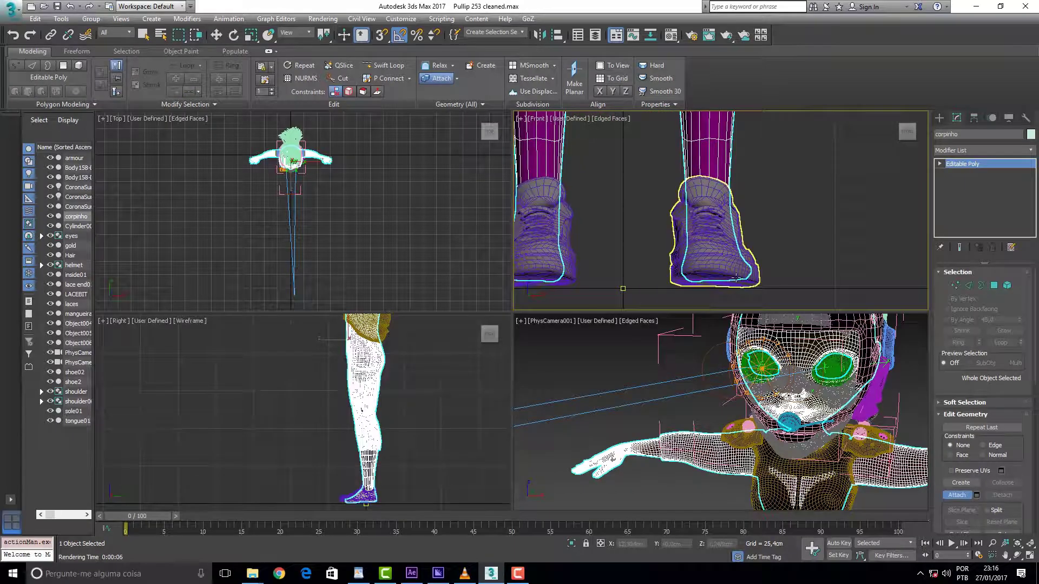
click(756, 279)
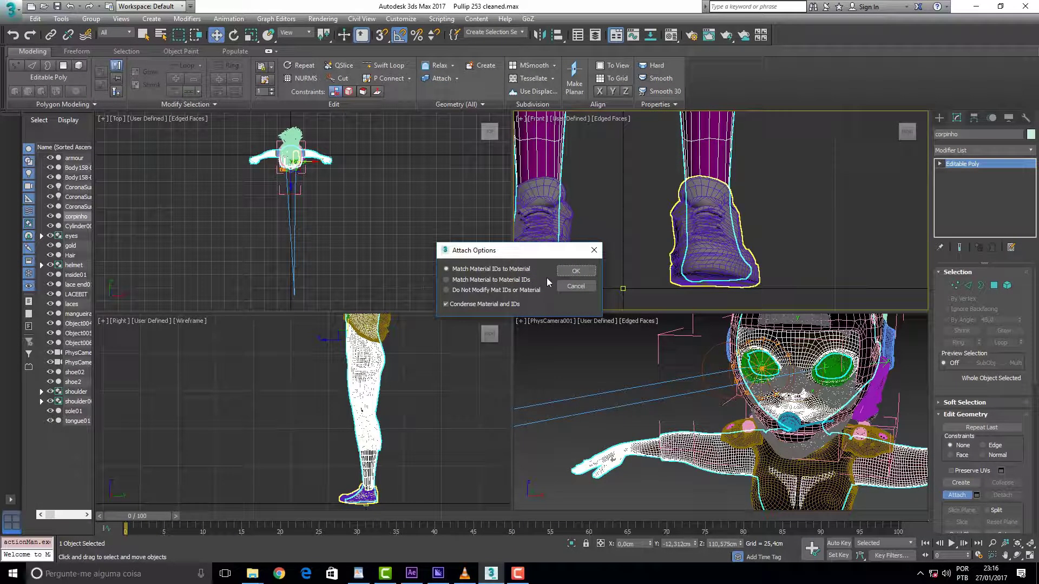
click(576, 270)
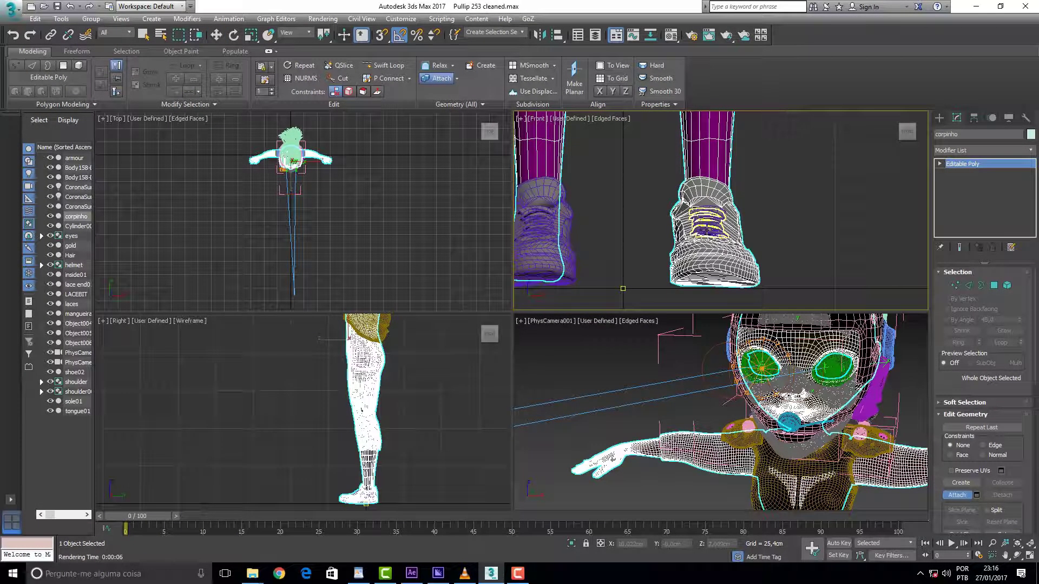
click(706, 230)
click(574, 270)
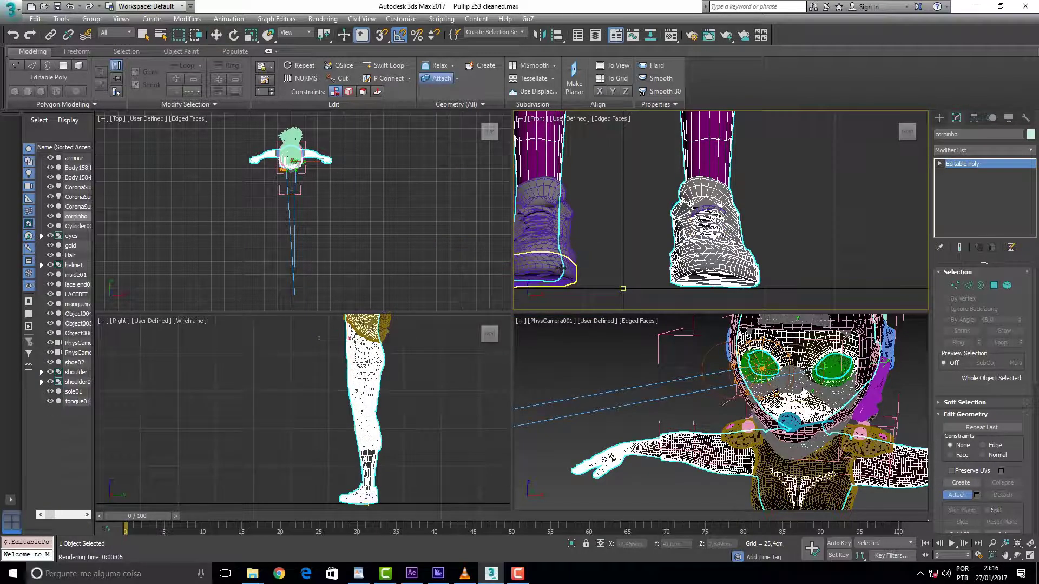
click(560, 266)
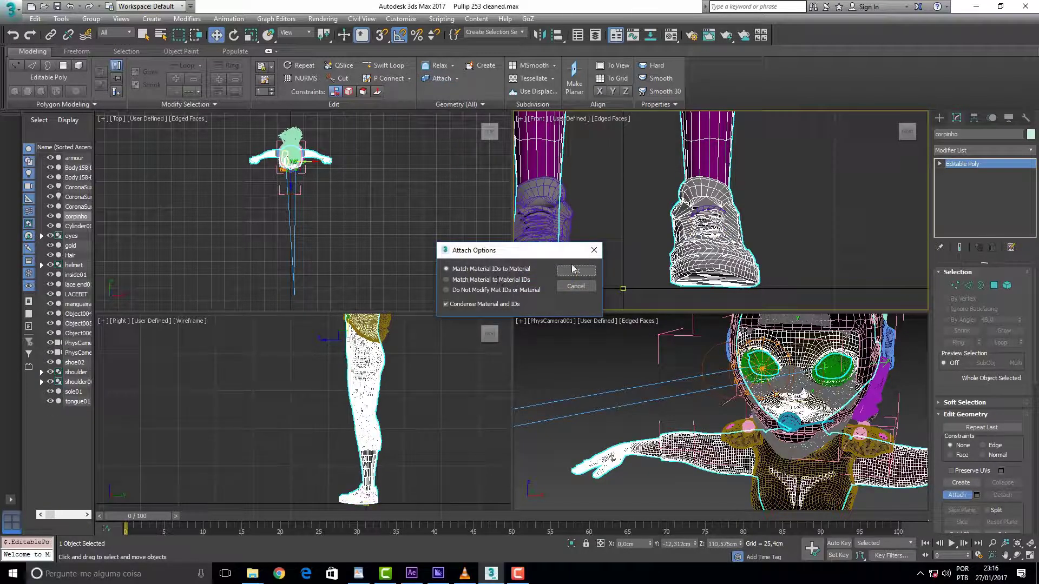
click(575, 270)
click(536, 229)
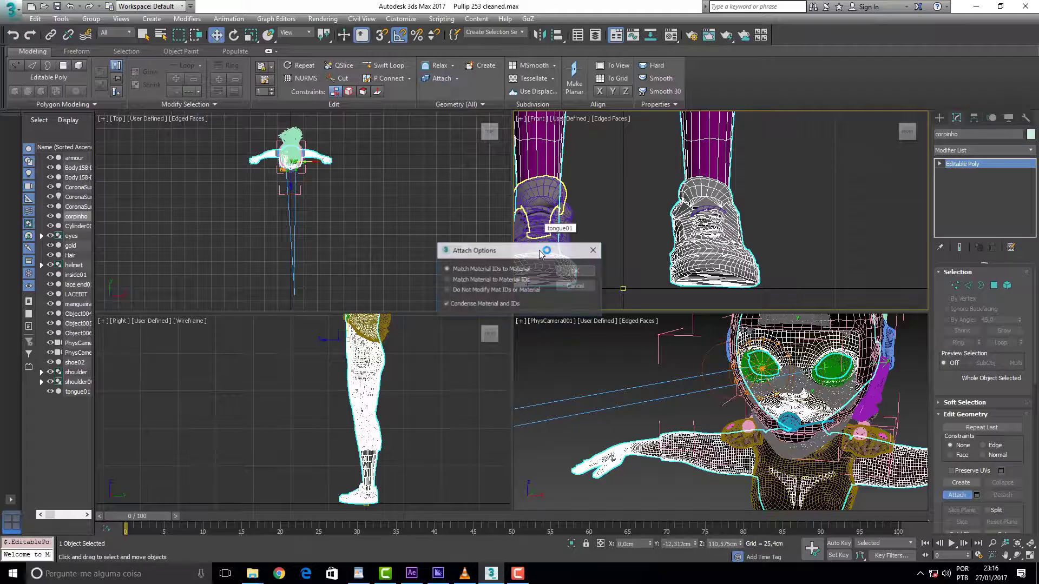
click(575, 270)
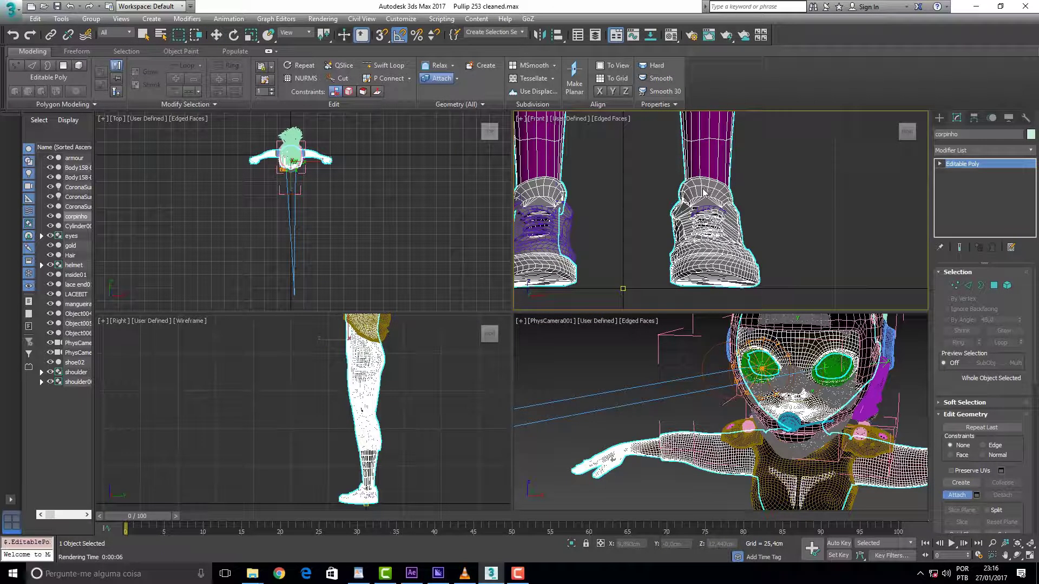
Step: Attach the purple, yellow and gold shoe parts, the purple lace and the last shoe piece
click(551, 241)
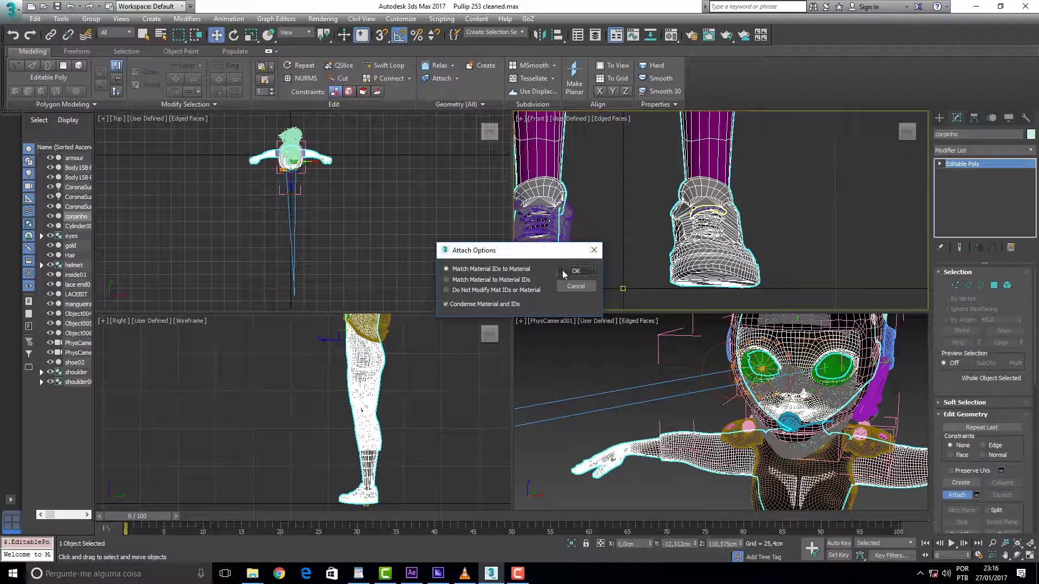
key(Return)
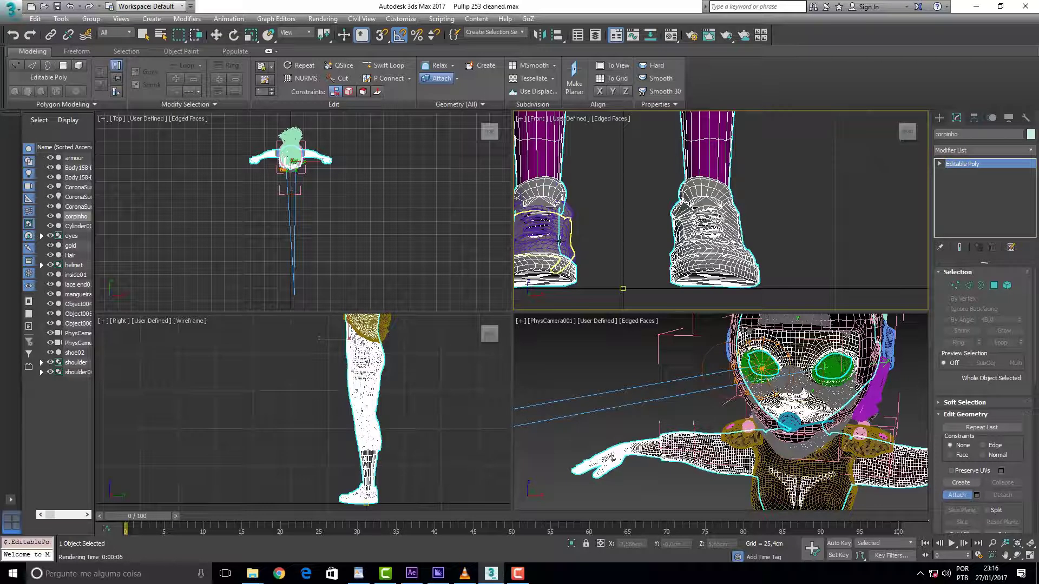
click(560, 241)
click(580, 272)
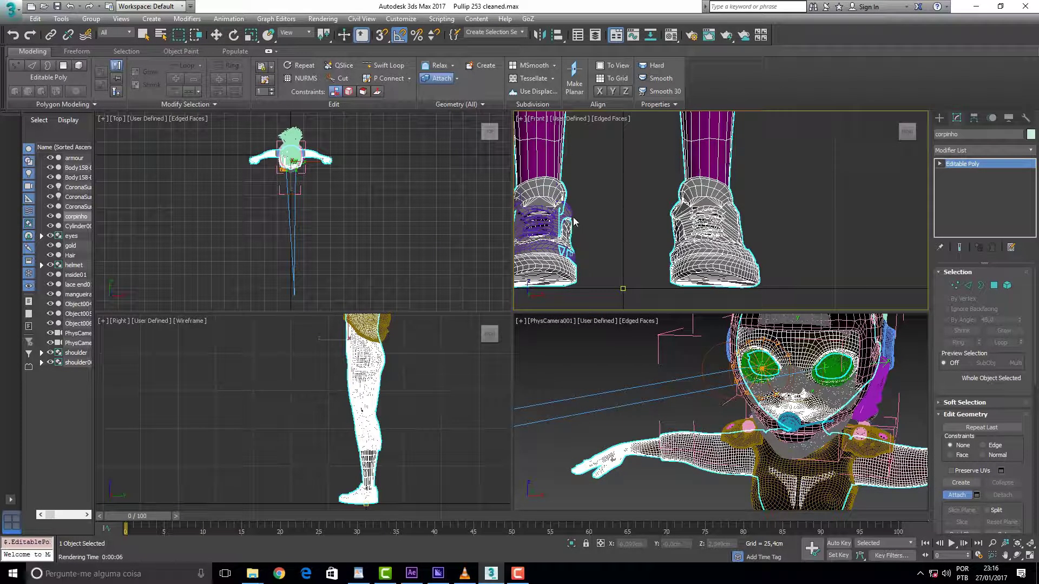
click(572, 226)
click(576, 268)
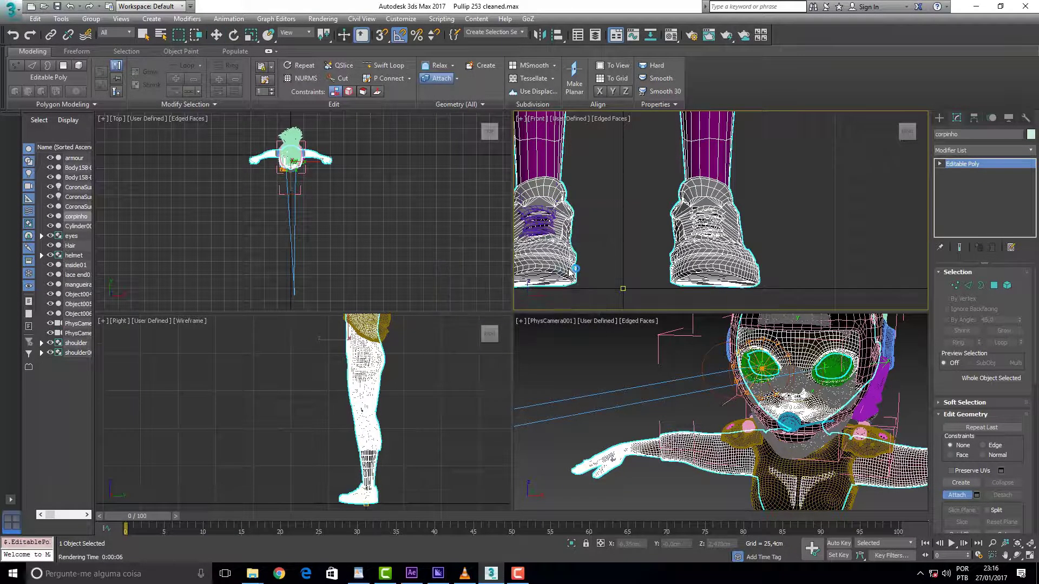
click(539, 222)
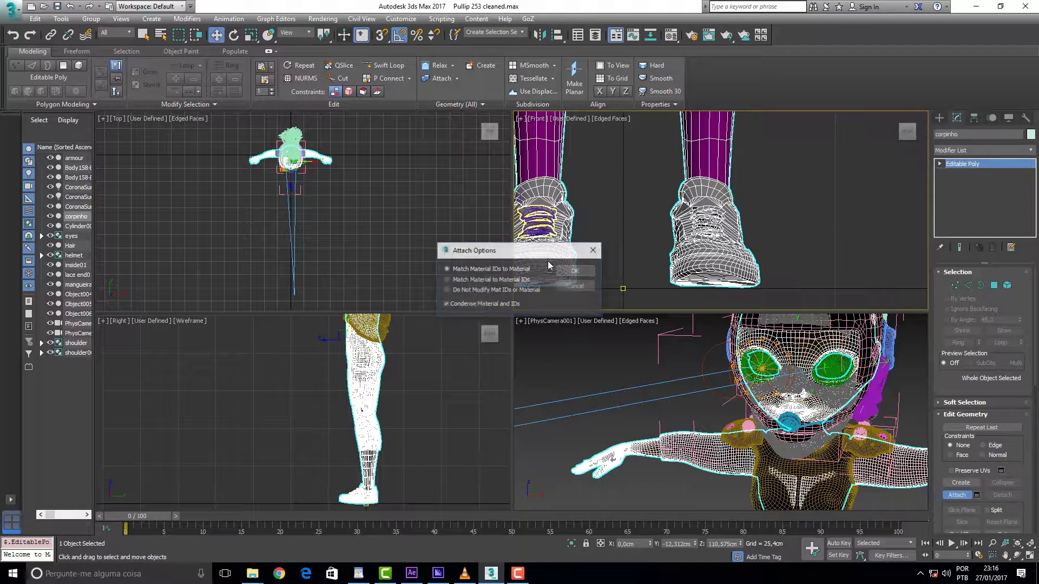
click(576, 271)
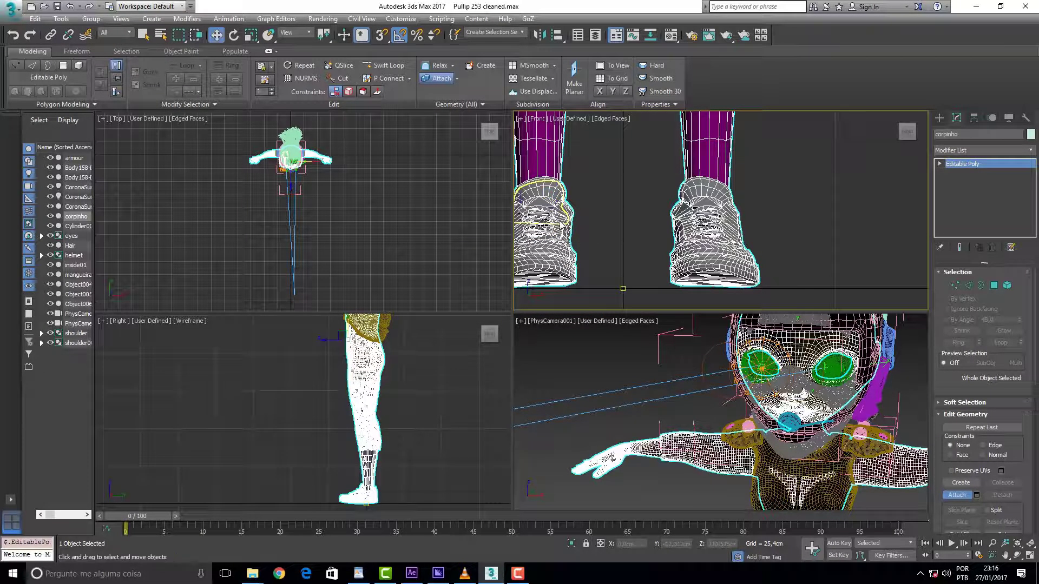
click(566, 230)
click(574, 270)
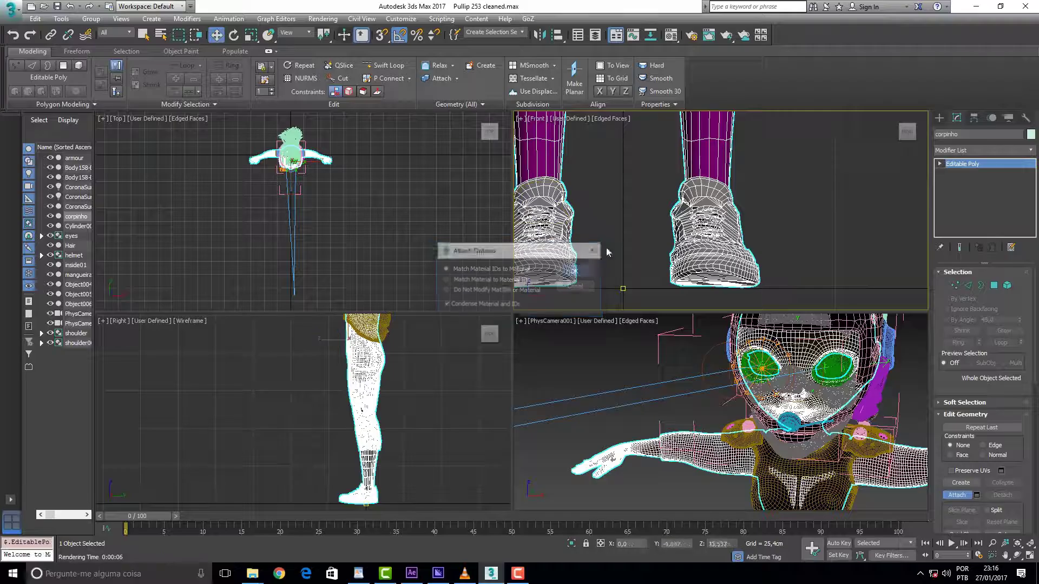
Step: Pan up to the hips and attach the armour mesh to corpinho
scroll(795, 196, down, 4)
scroll(795, 196, up, 3)
scroll(796, 197, down, 1)
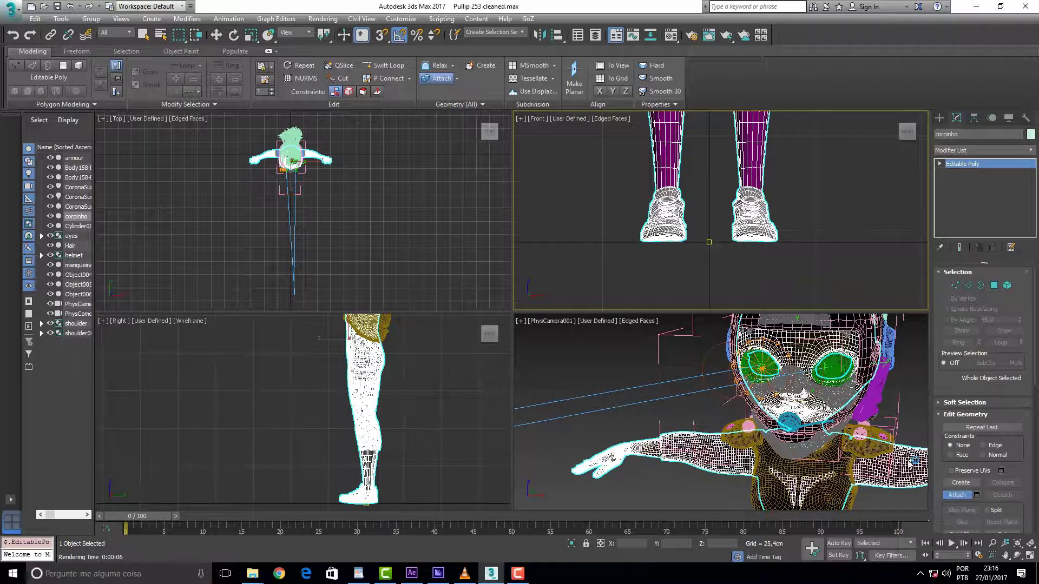
click(1005, 555)
drag(829, 174, 801, 392)
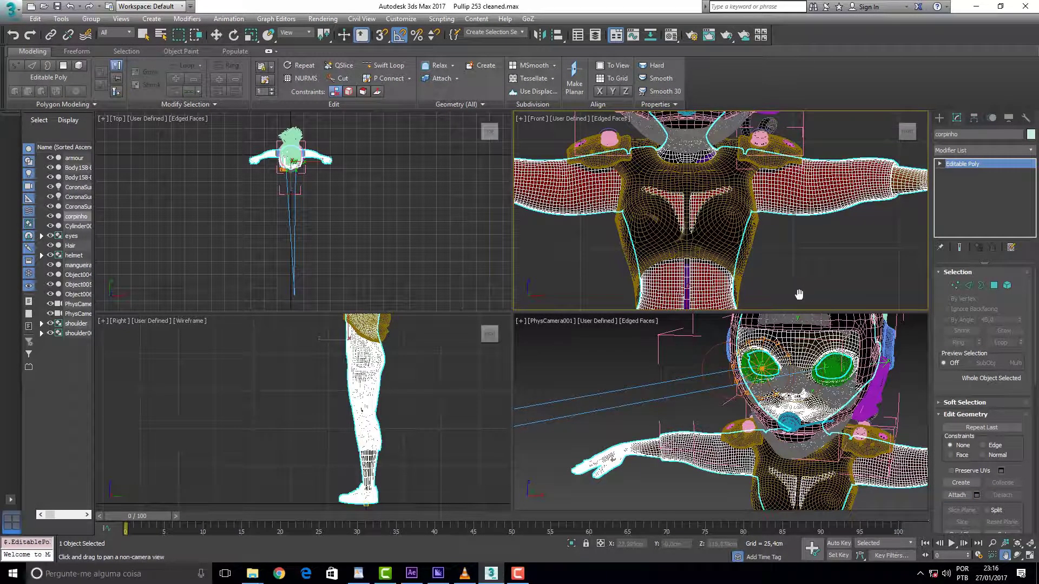
click(957, 495)
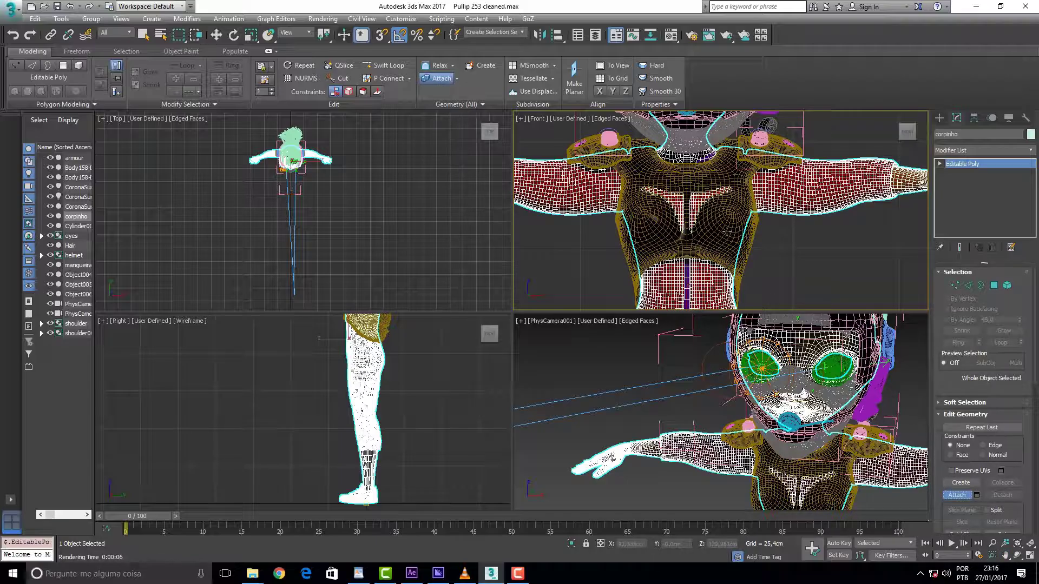
click(756, 249)
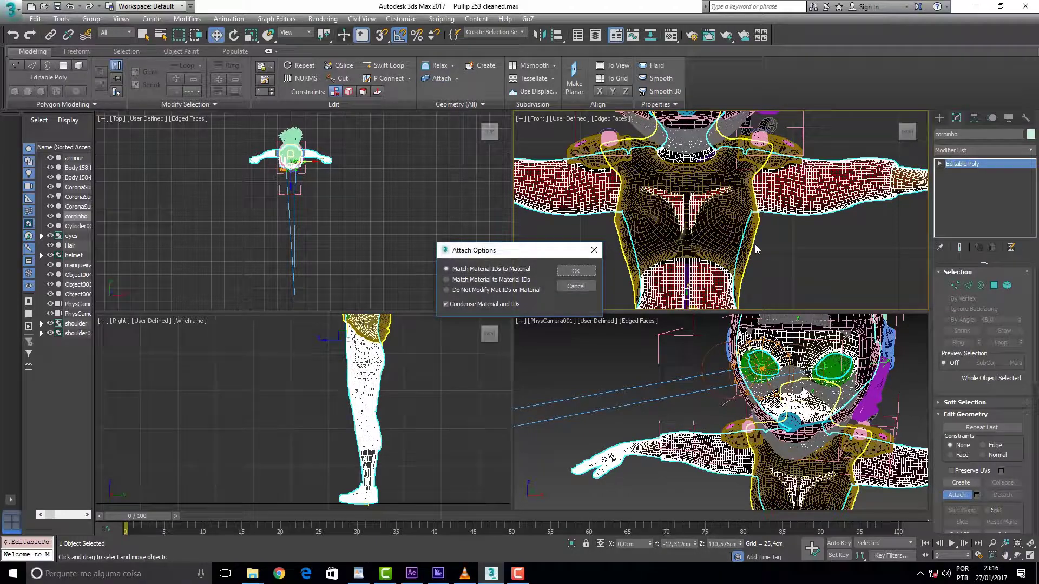
click(576, 271)
scroll(781, 221, down, 8)
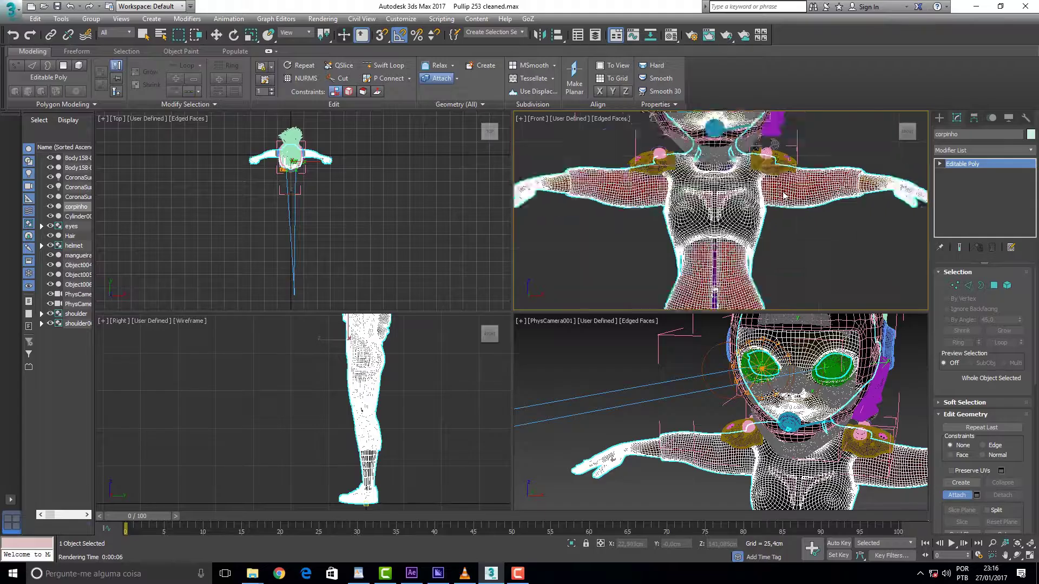
mouse_move(908, 138)
drag(908, 137, 829, 175)
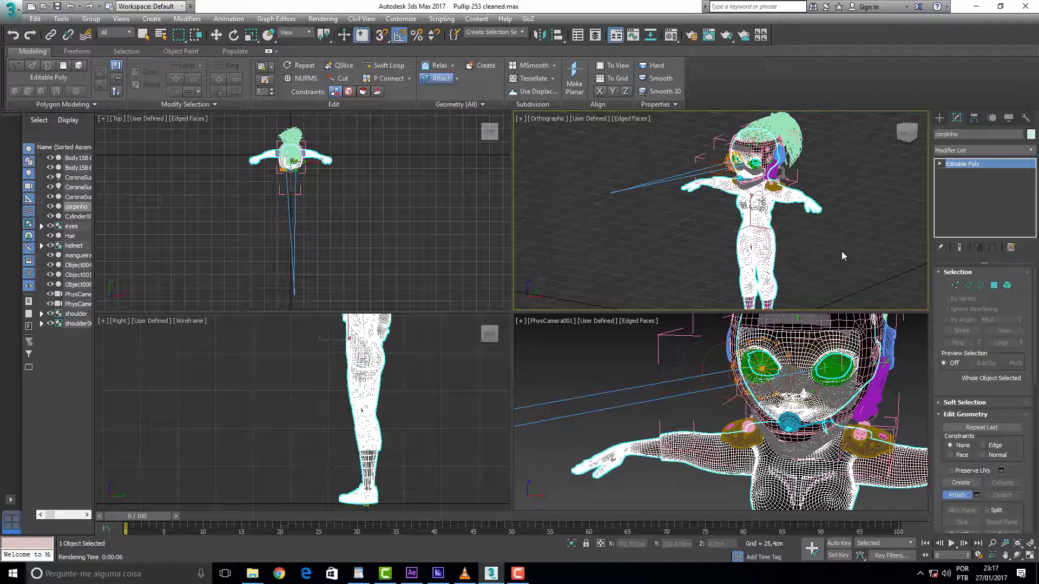
Step: Activate the side viewport and maximize it with Alt+W
right_click(457, 427)
key(alt+w)
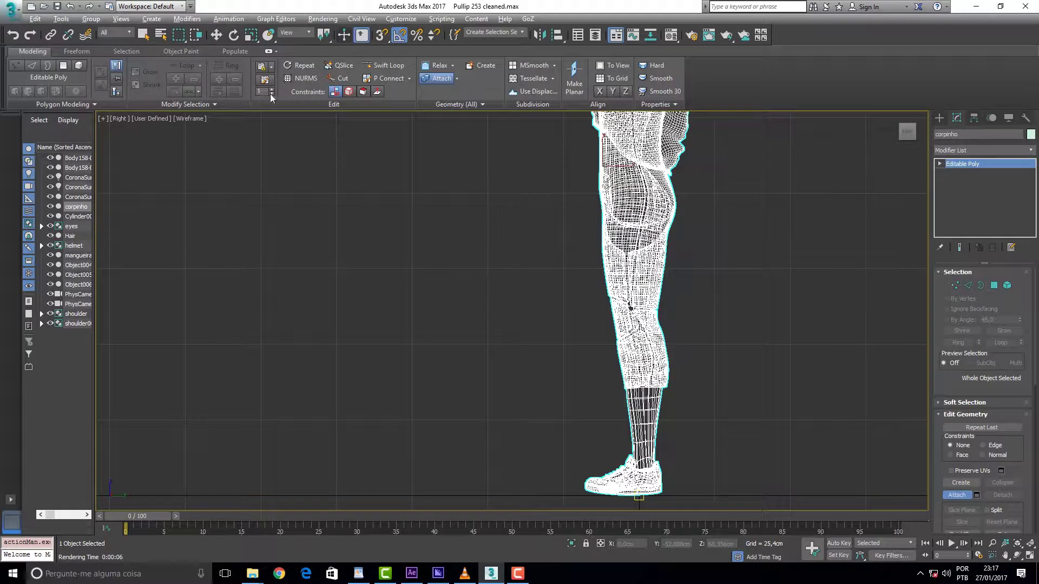
Step: Turn off Attach, deselect the body mesh, and start Create Bones from Bone Tools
click(956, 495)
click(881, 409)
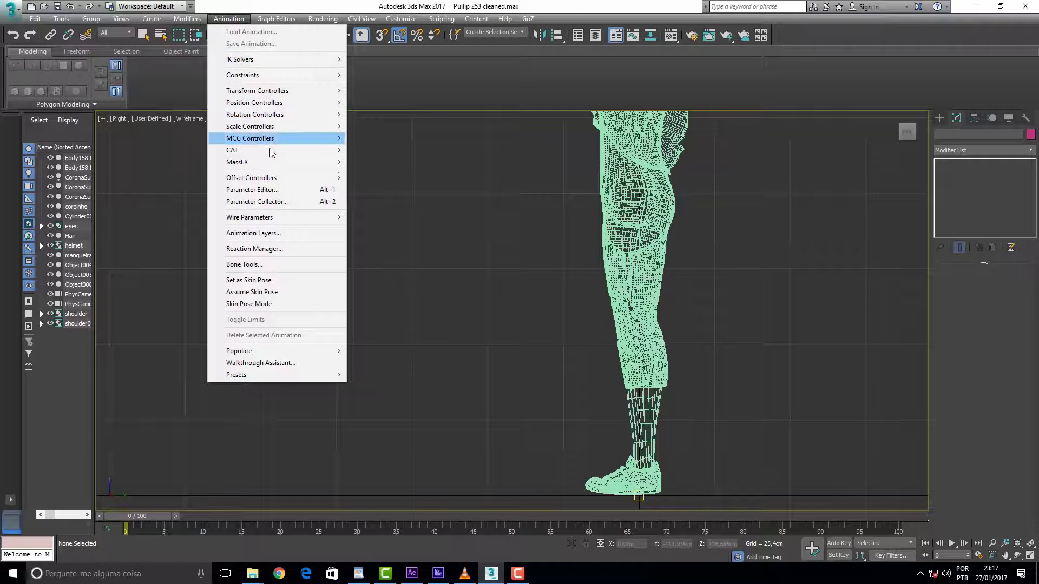
click(292, 265)
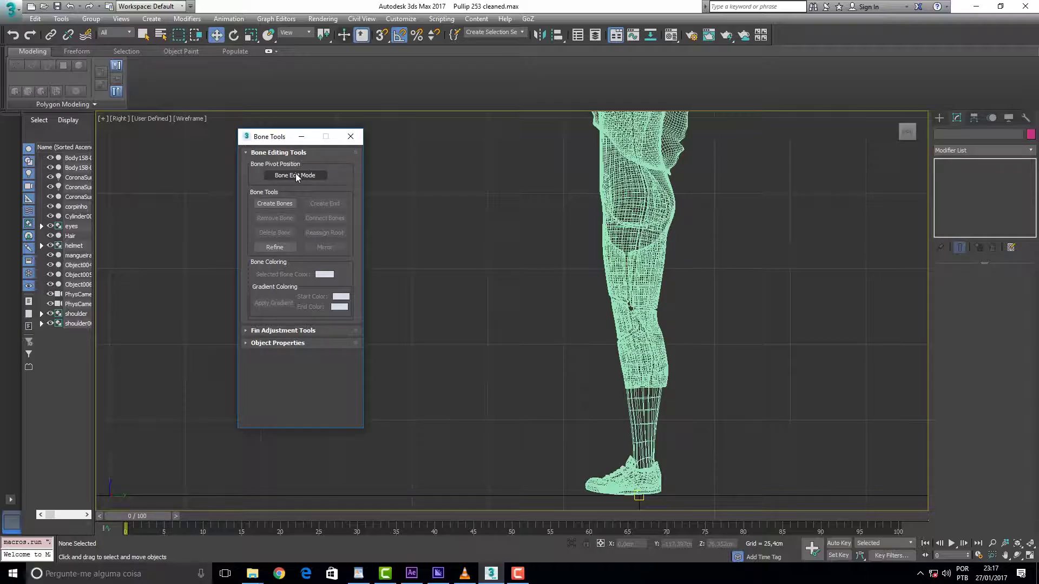
click(275, 203)
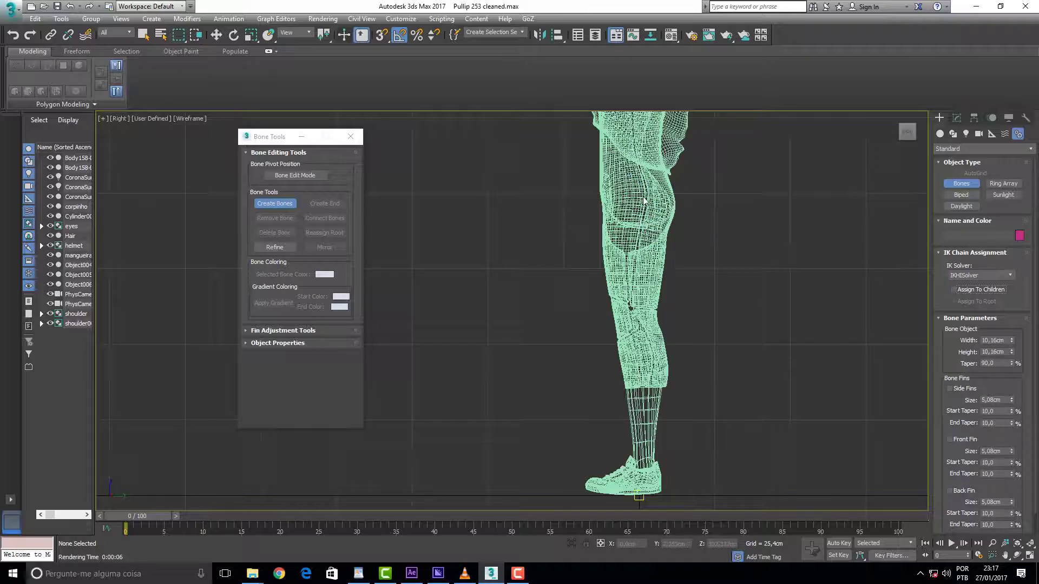
scroll(647, 203, up, 3)
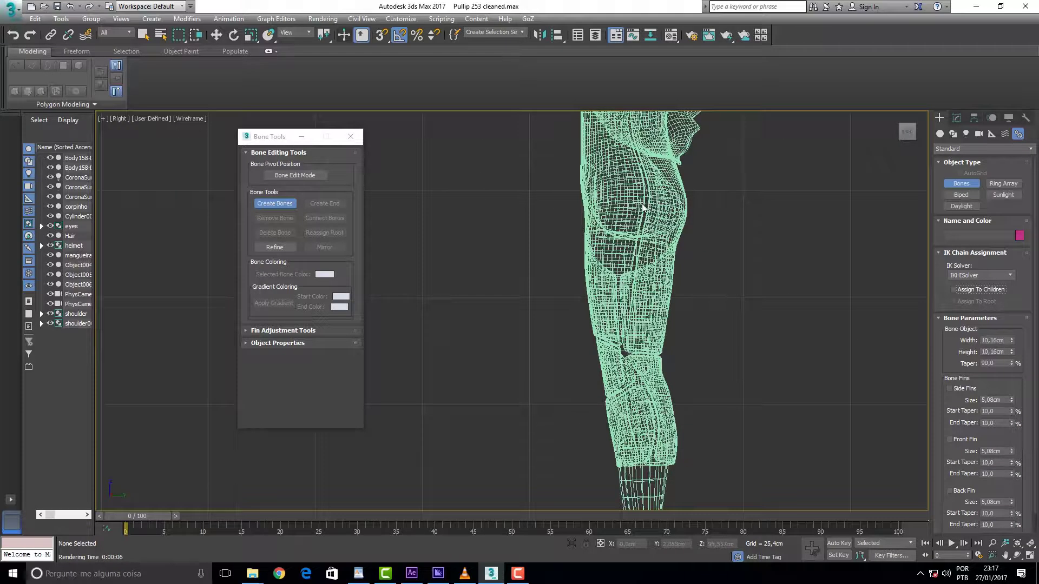
Step: Draw a thigh-to-ankle bone chain, then undo its last bone
click(642, 221)
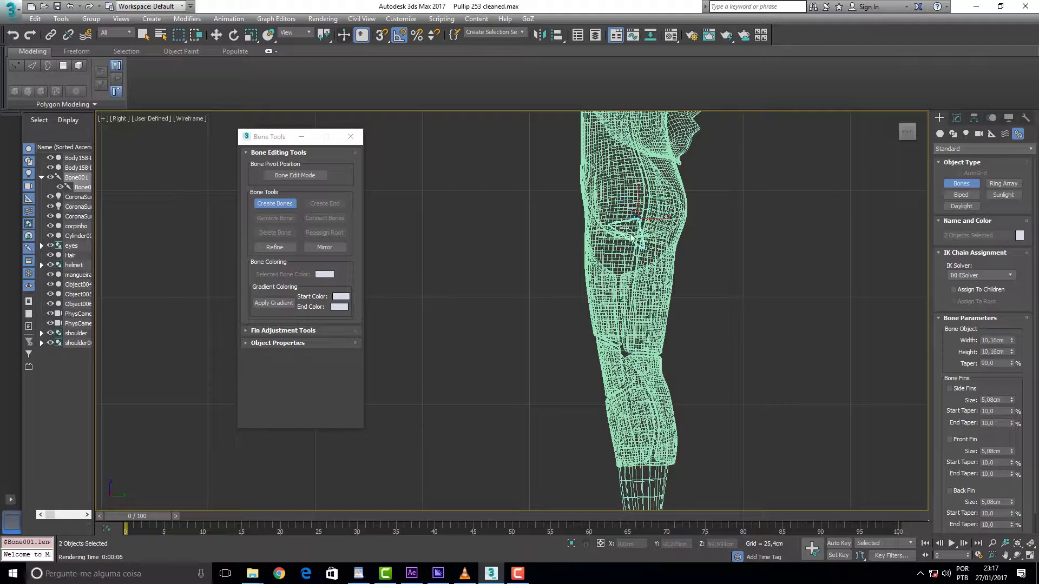
click(547, 391)
click(578, 471)
right_click(579, 472)
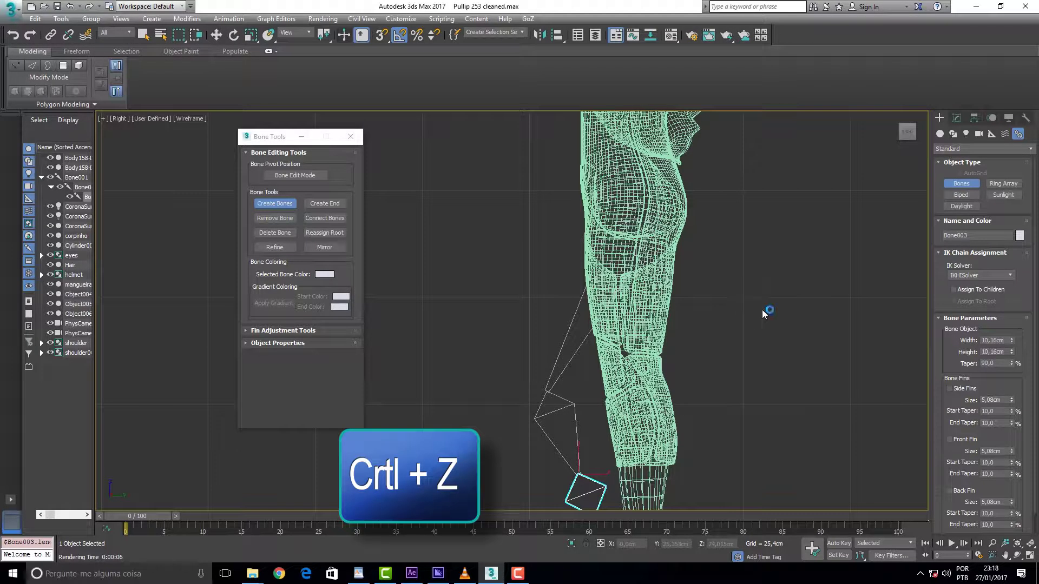
key(ctrl+z)
key(ctrl+z)
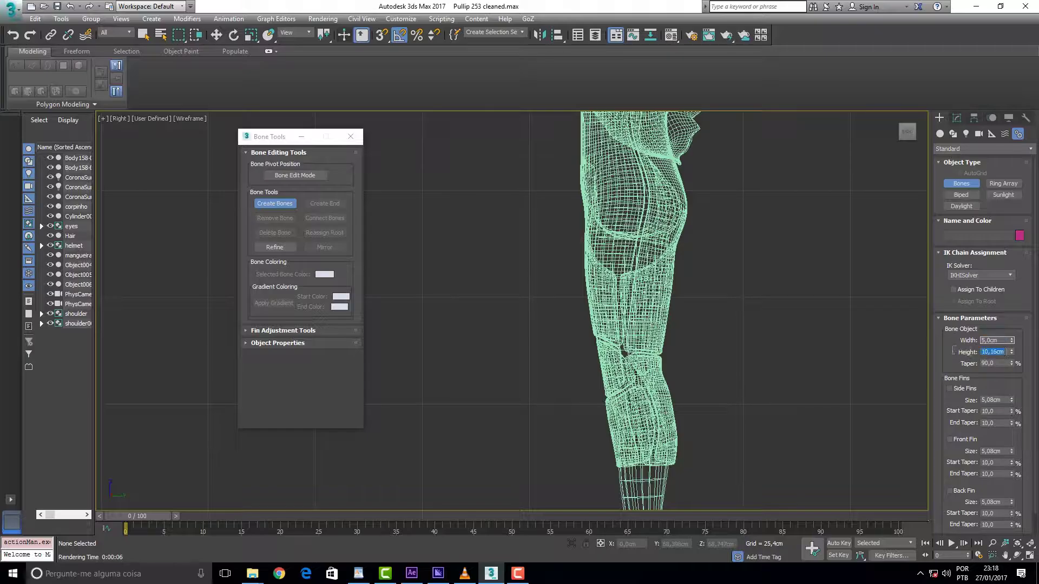
Step: Set bone width and height to 5 cm and draw a short test bone beside the knee
text(5)
click(773, 246)
click(699, 241)
right_click(699, 241)
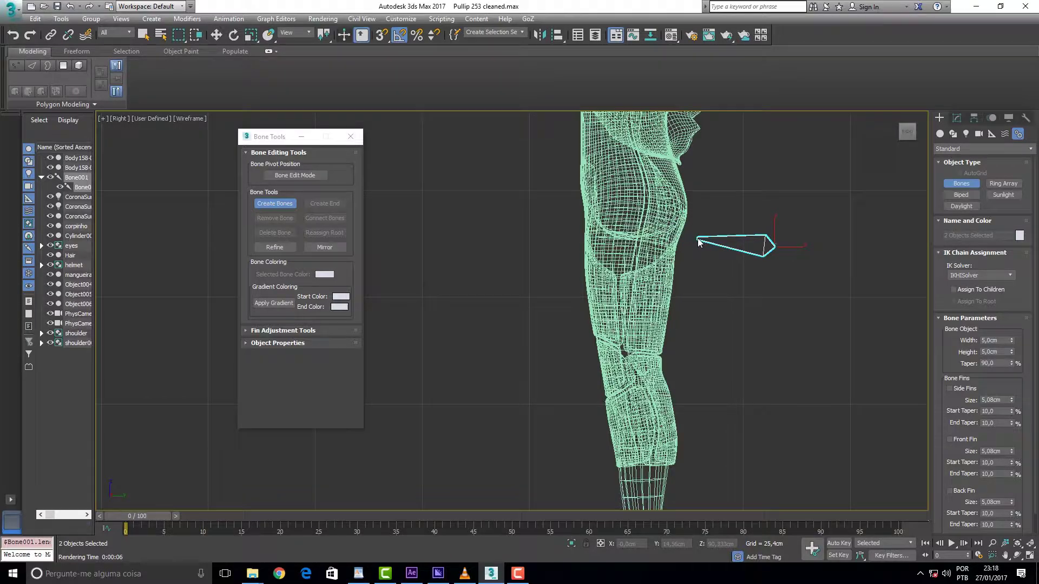
Step: Remove the test bones and draw a new bone from the top of the knee to the lower knee
key(Escape)
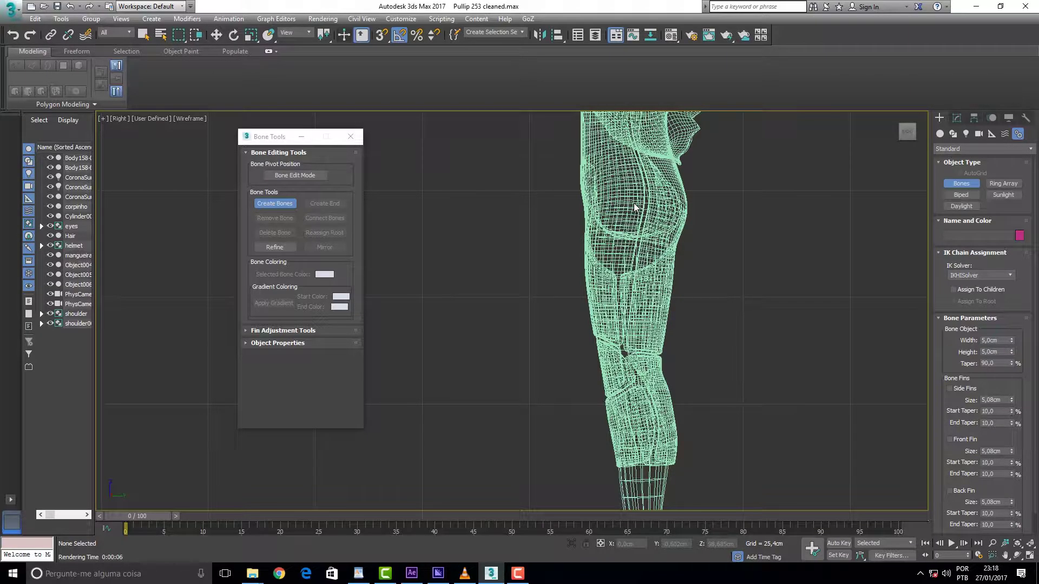
click(639, 202)
click(631, 253)
right_click(631, 253)
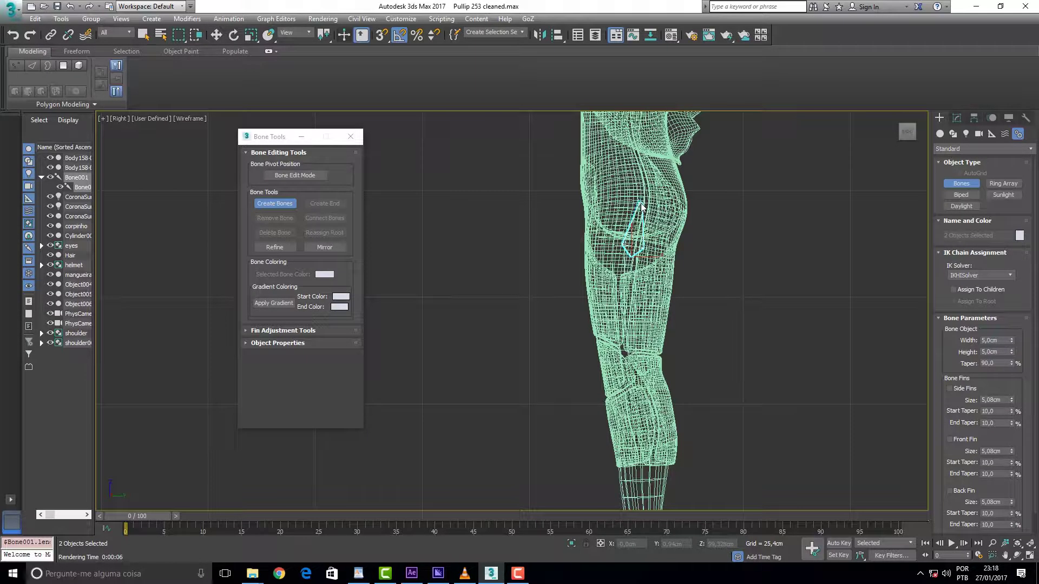
key(ctrl+z)
click(637, 208)
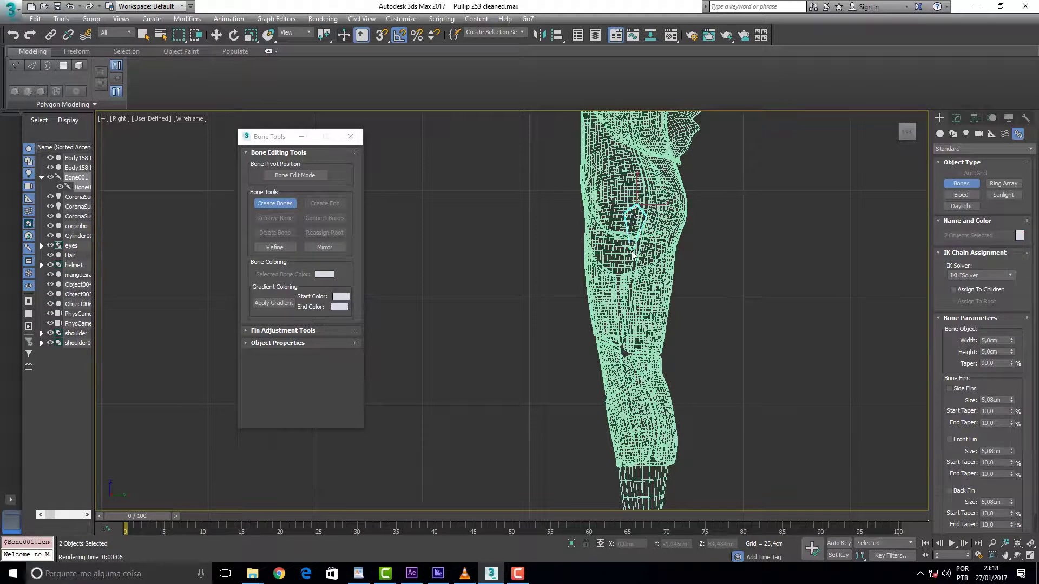
click(607, 390)
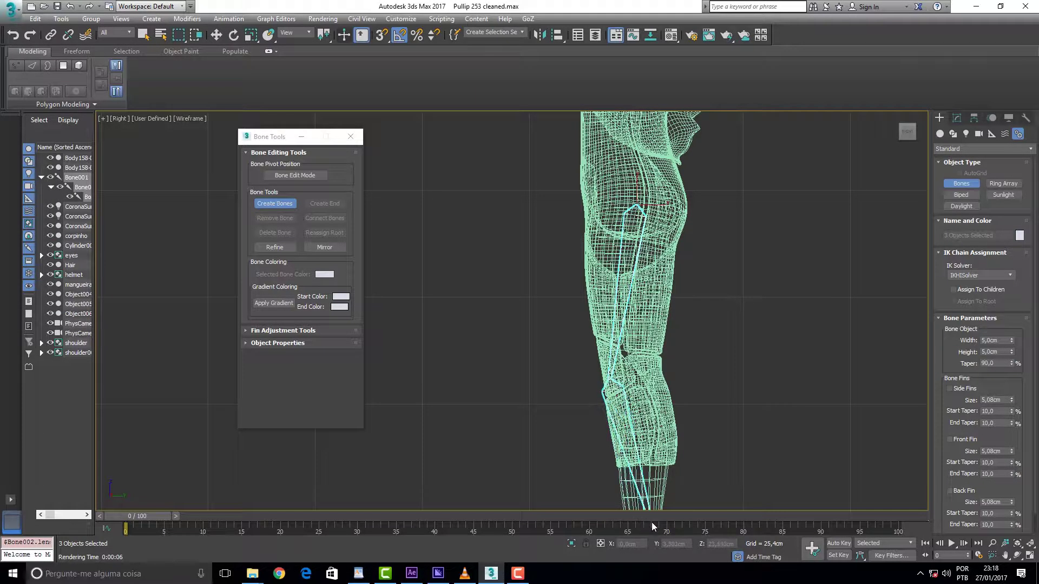
middle_drag(658, 511, 512, 309)
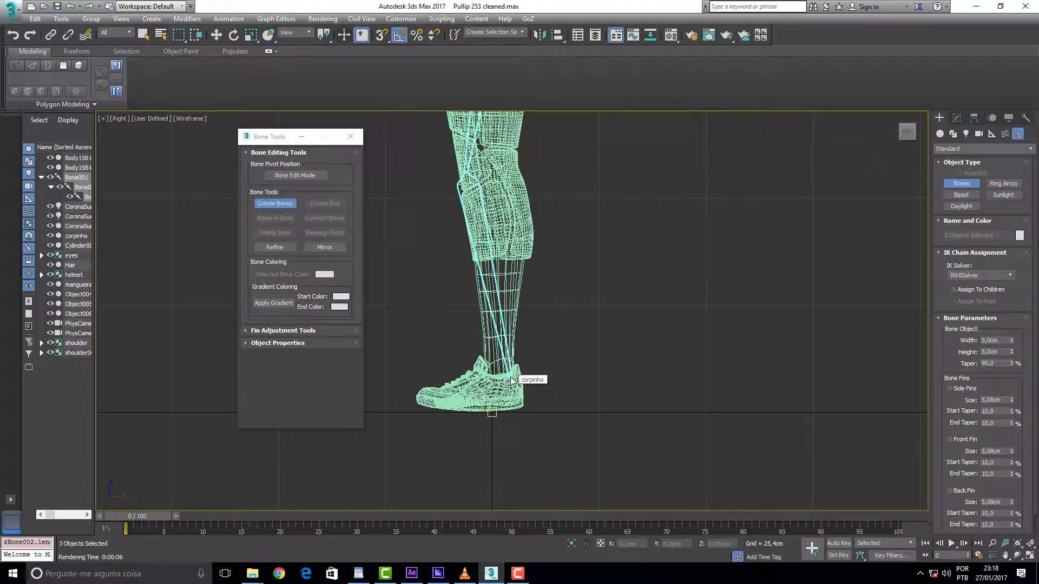
Step: Continue the chain below the ankle along the foot to the toe, removing the extra end bone
click(504, 384)
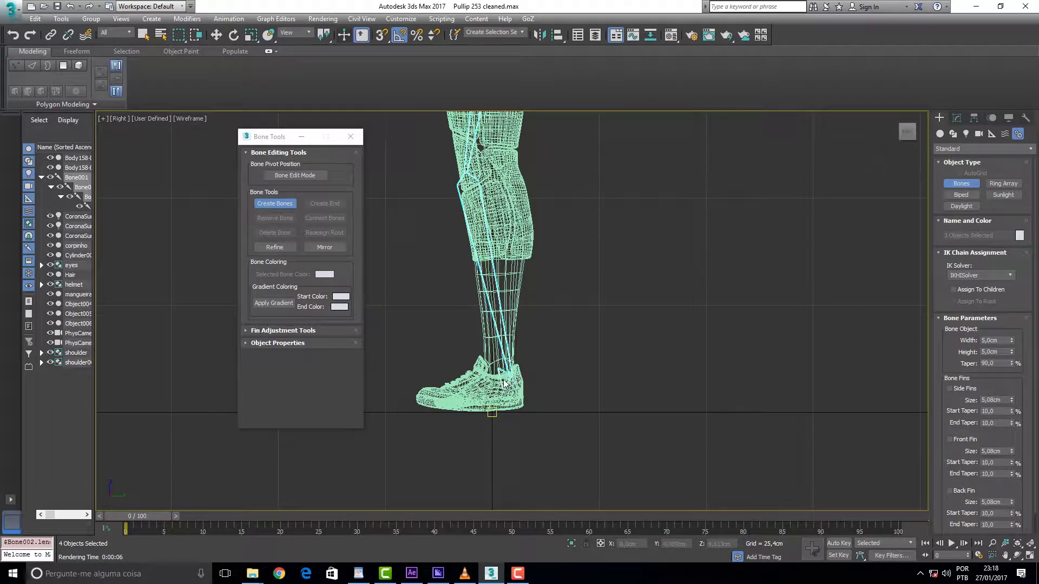
click(453, 410)
click(417, 395)
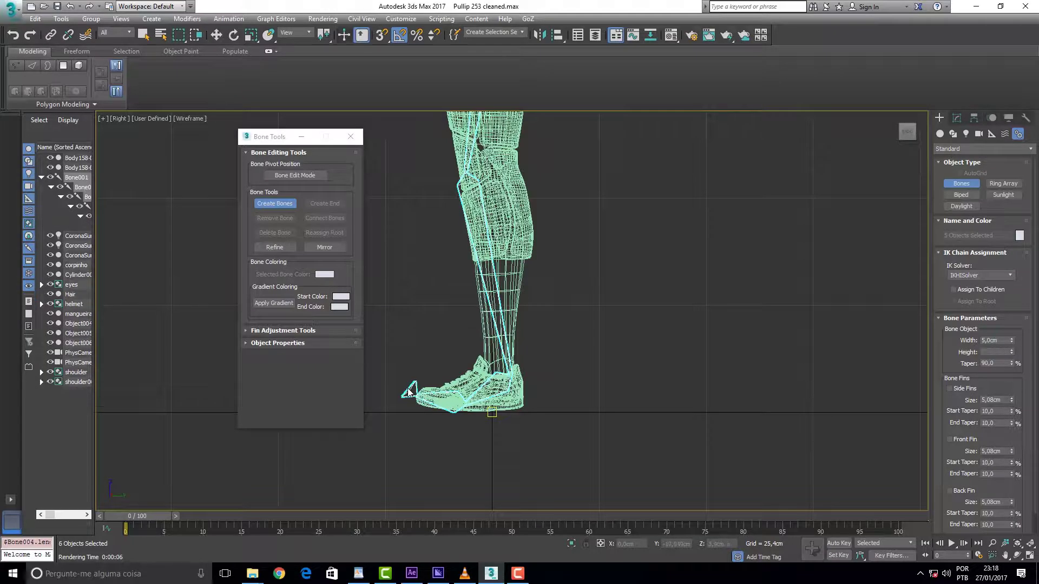
right_click(391, 374)
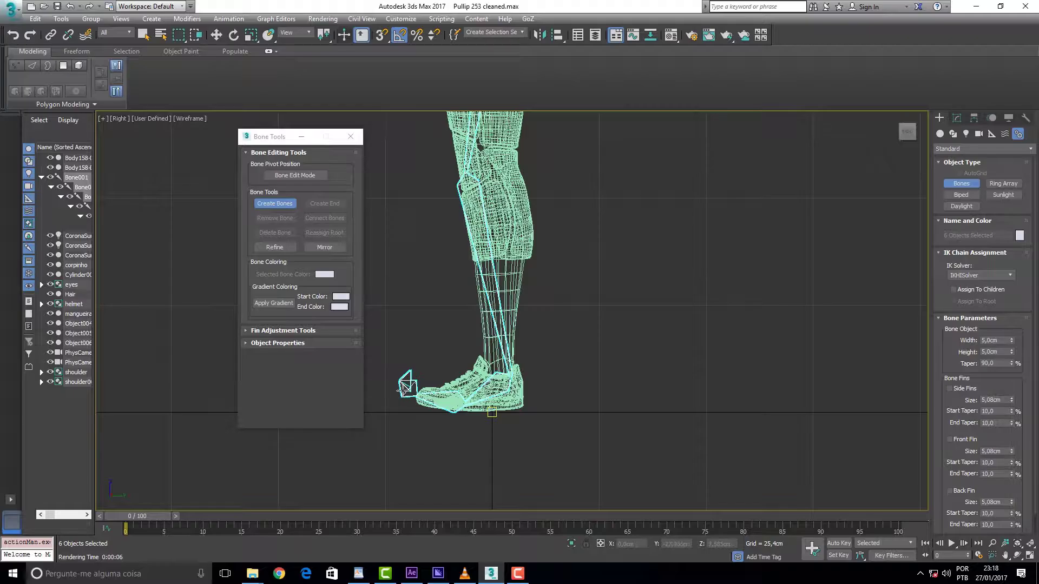
key(ctrl+z)
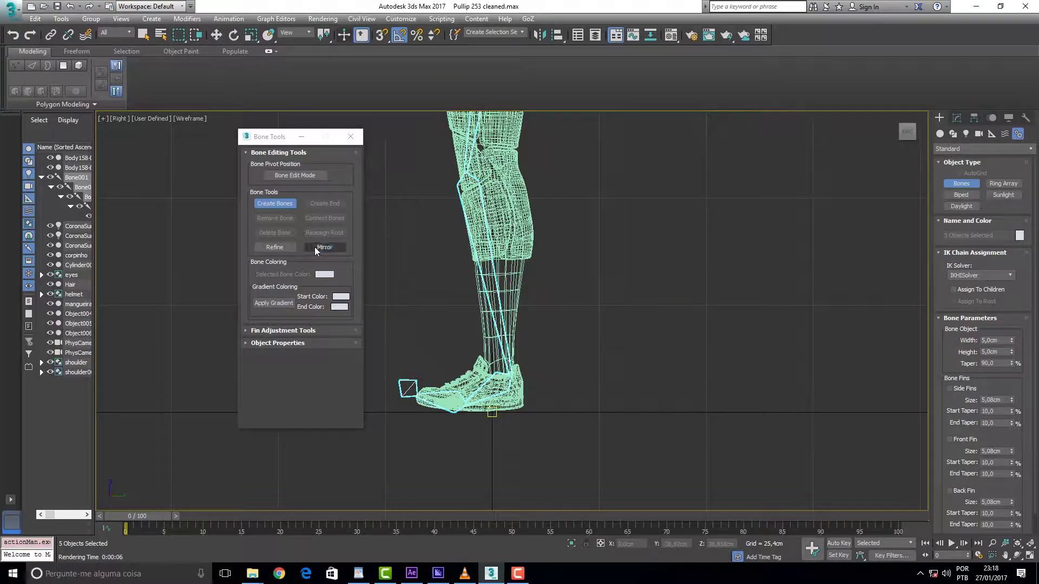
Step: Refine the leg bone to split it at the knee, then enable Bone Edit Mode and select the knee bone
click(273, 247)
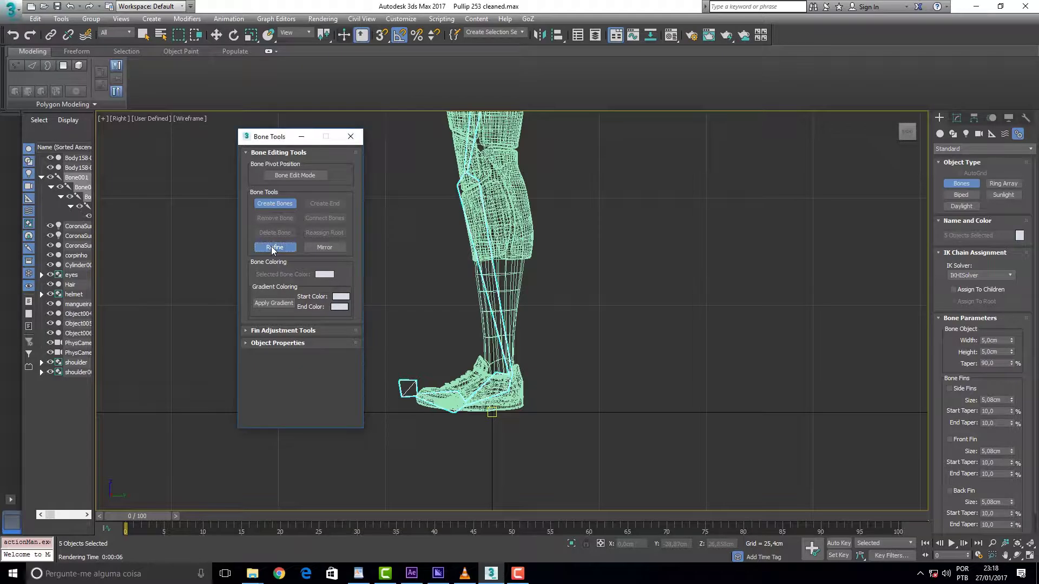
click(468, 165)
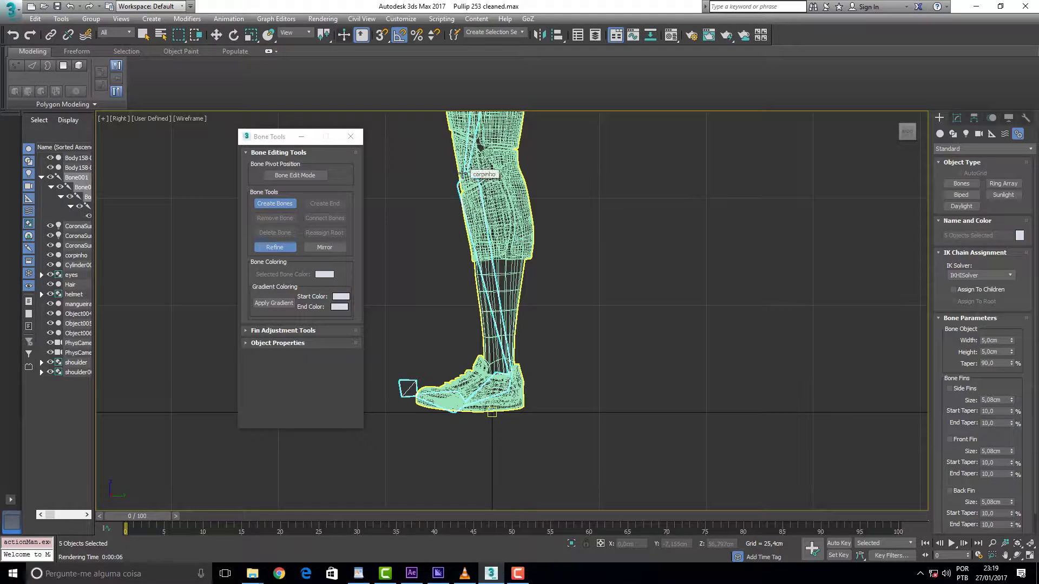
right_click(467, 172)
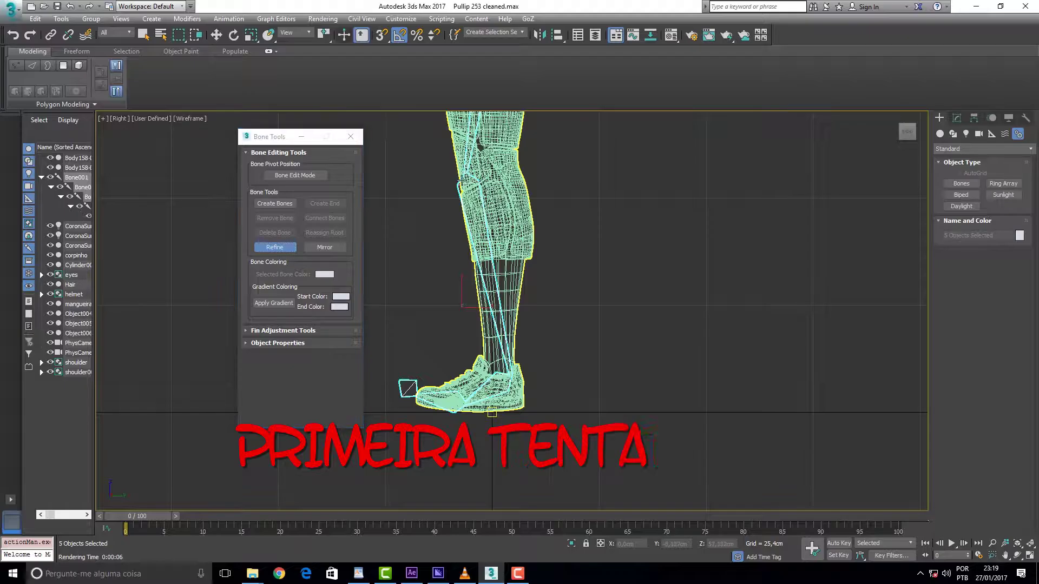
click(467, 175)
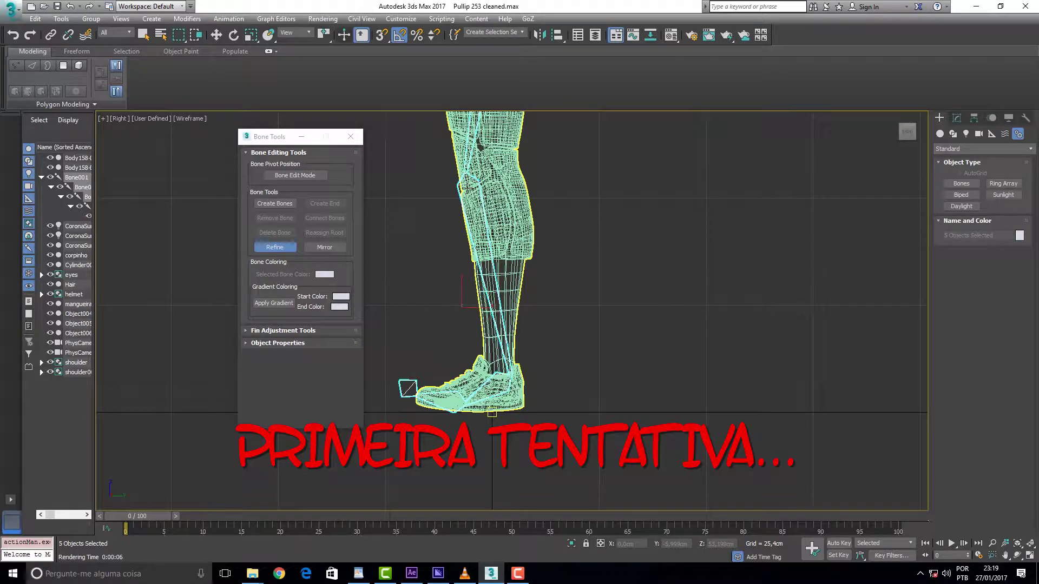
click(321, 177)
click(460, 184)
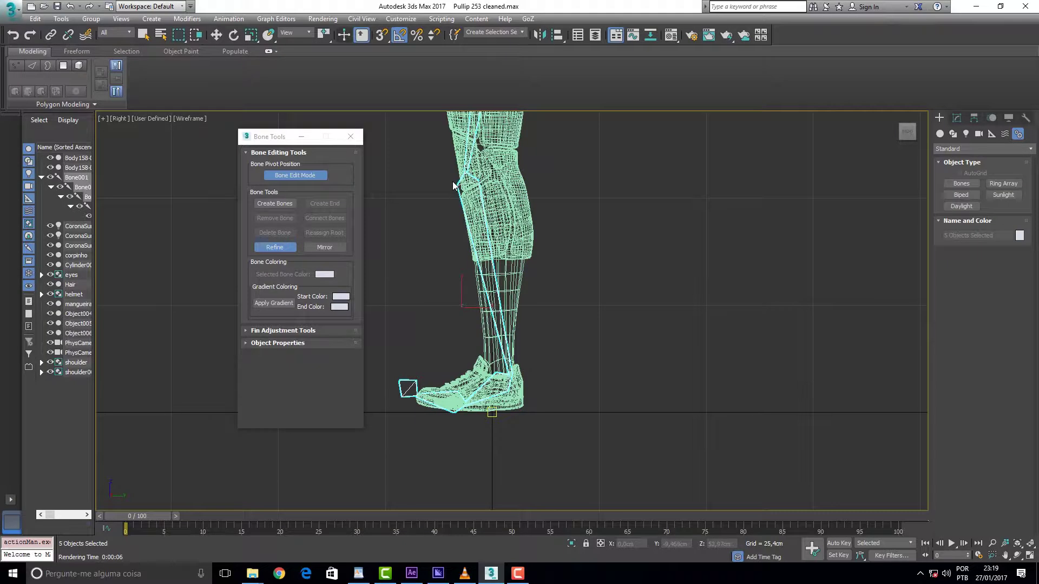
Step: Cancel a stray new bone and refine the leg bone at the knee to add a joint
scroll(452, 170, up, 5)
click(275, 204)
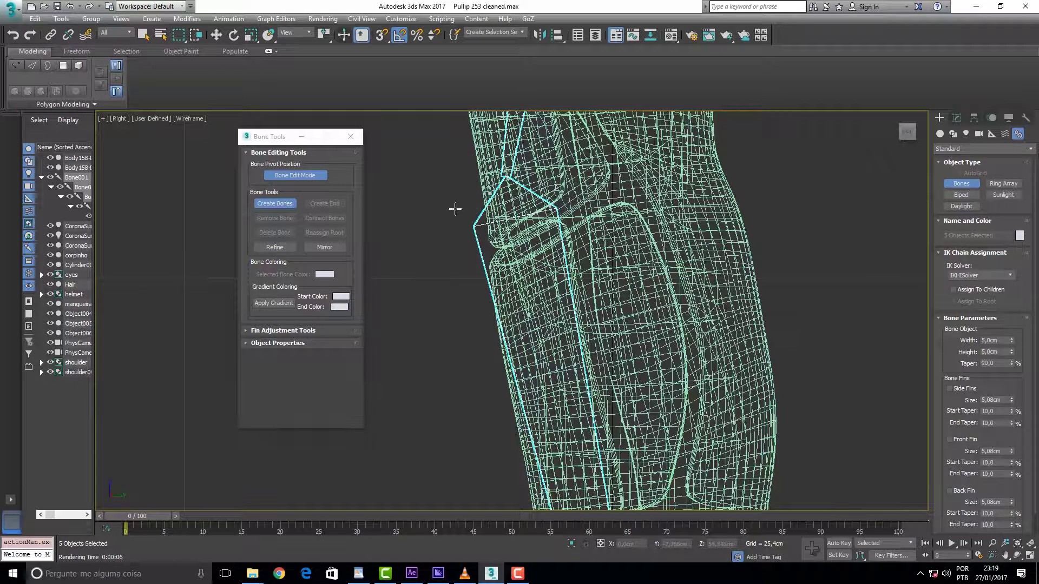
click(454, 210)
right_click(424, 198)
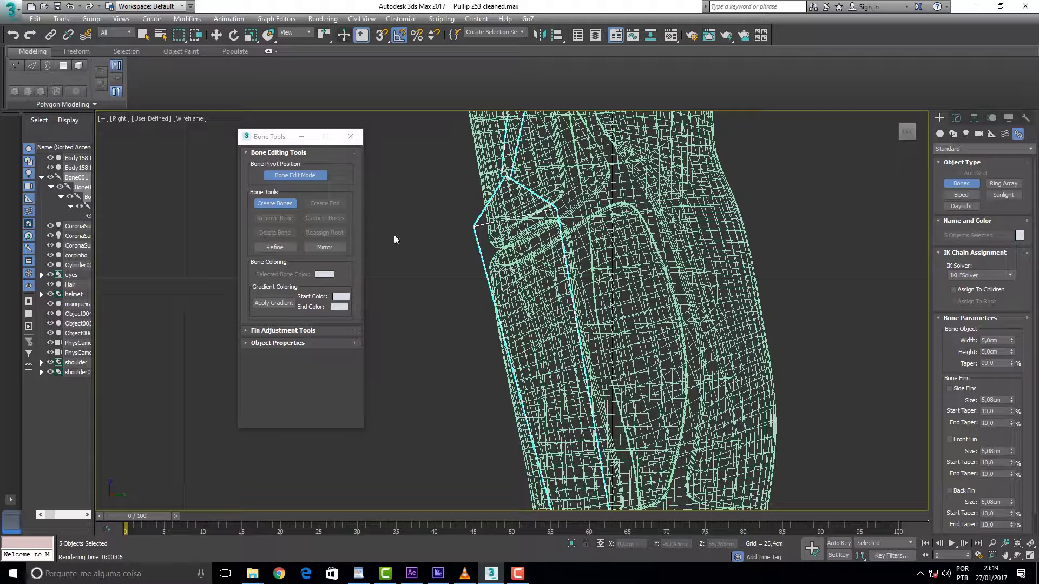
click(274, 247)
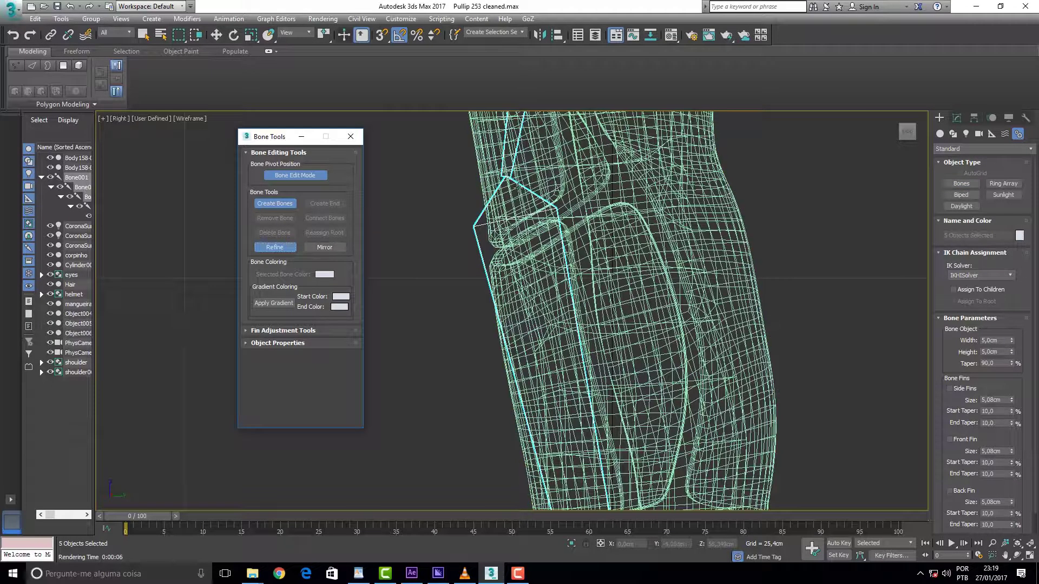
scroll(508, 200, down, 5)
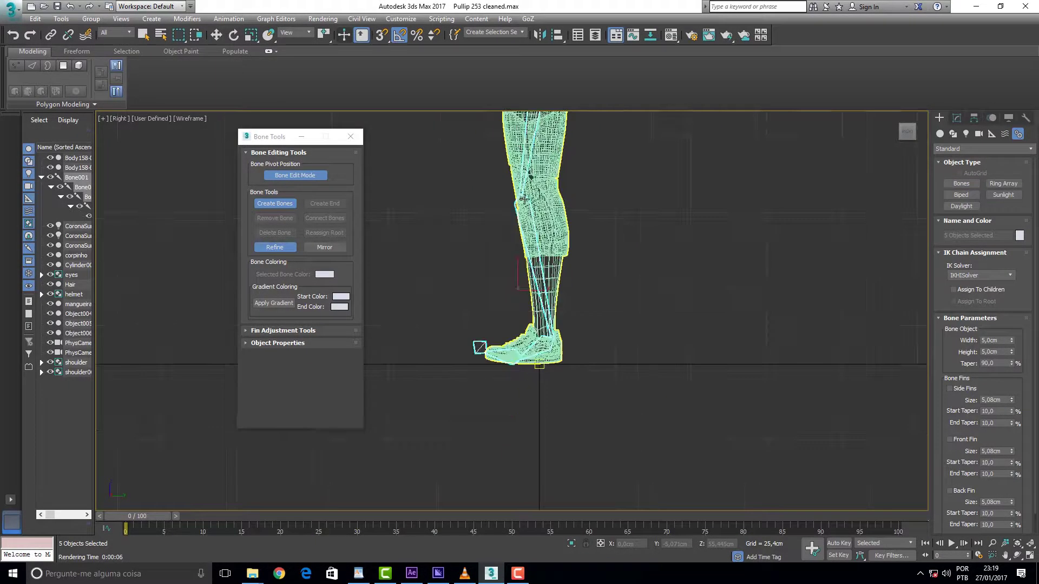
click(501, 207)
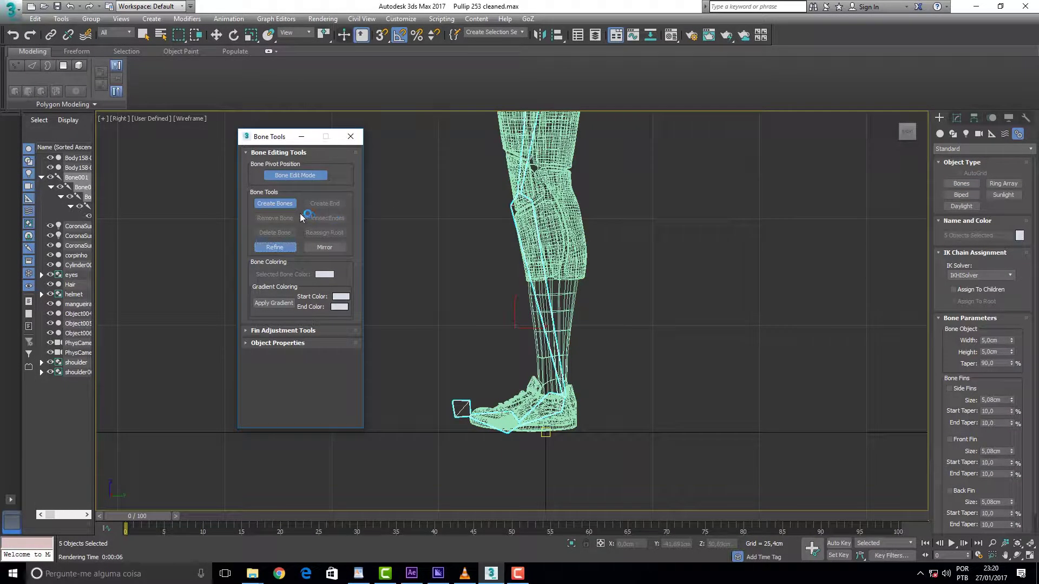
click(278, 247)
Step: Refine the bone at the knee once more to add another split point
scroll(508, 190, up, 6)
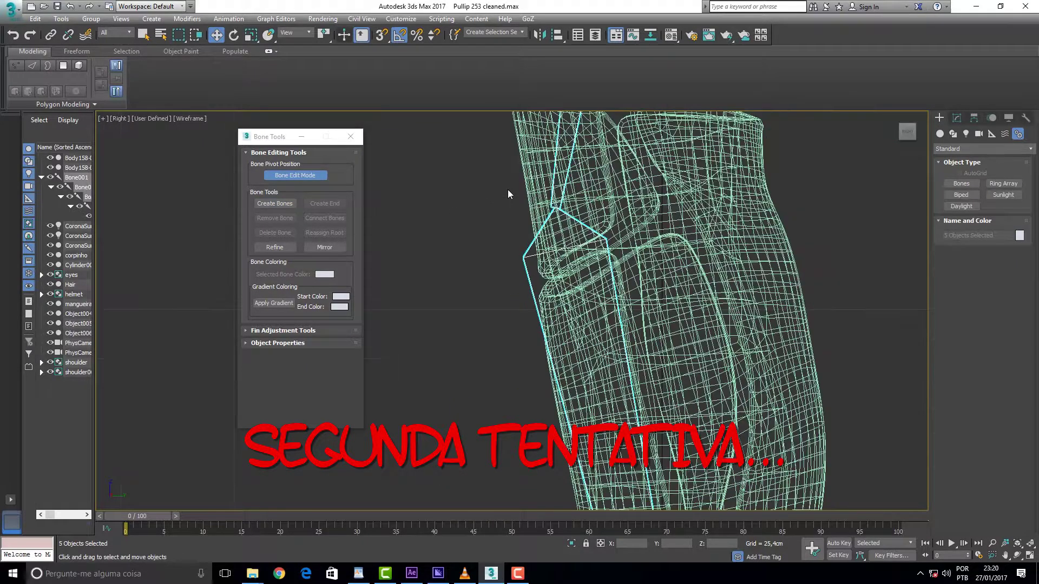
scroll(508, 191, down, 2)
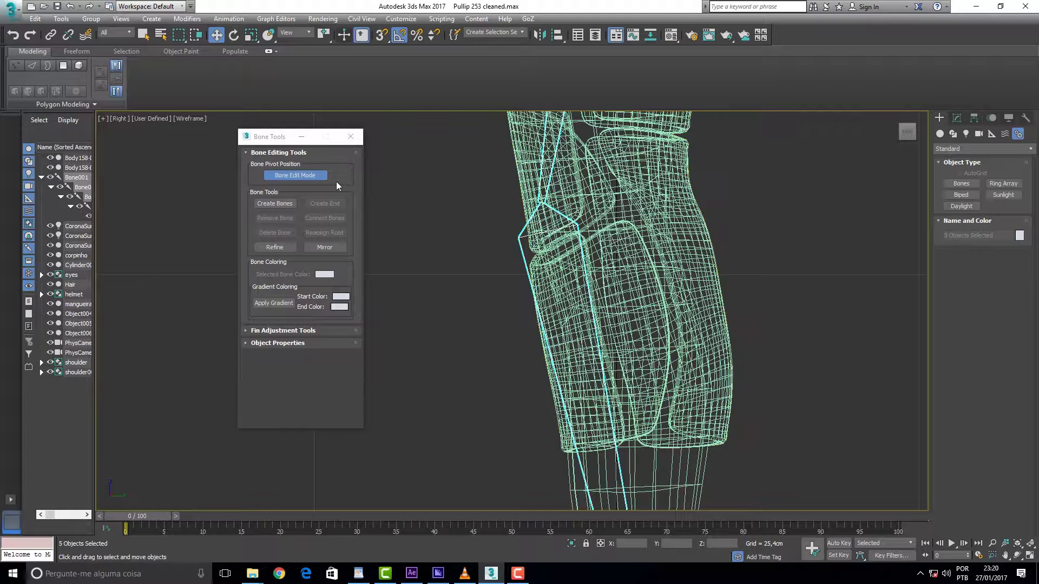
click(274, 247)
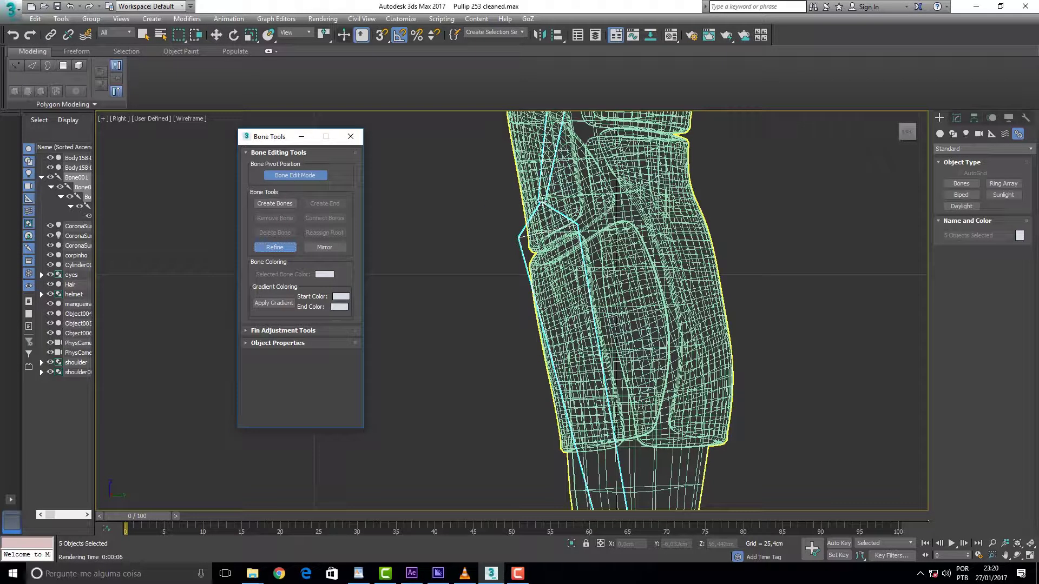
click(541, 201)
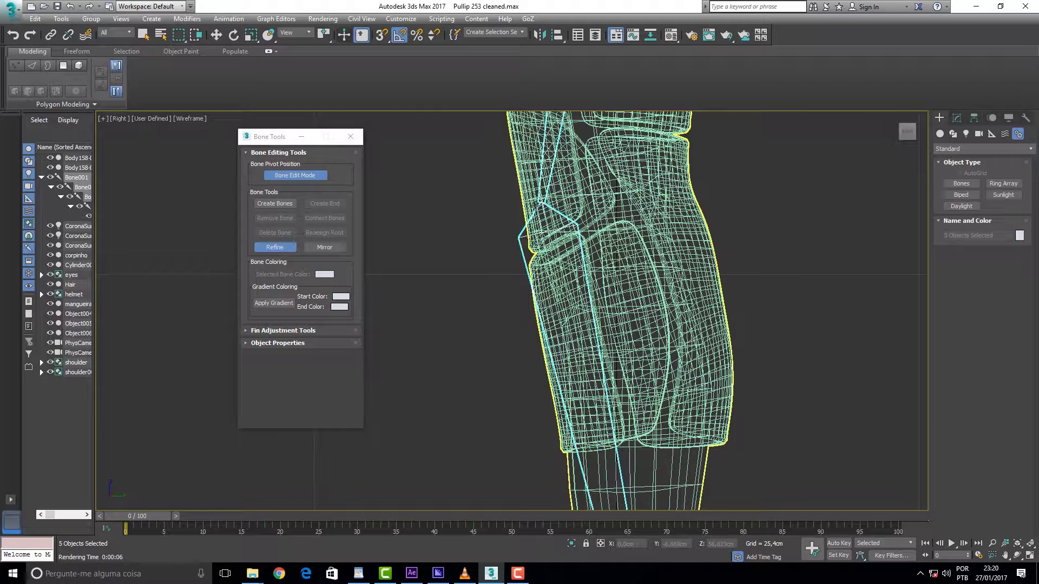
scroll(541, 202, down, 5)
scroll(534, 350, up, 4)
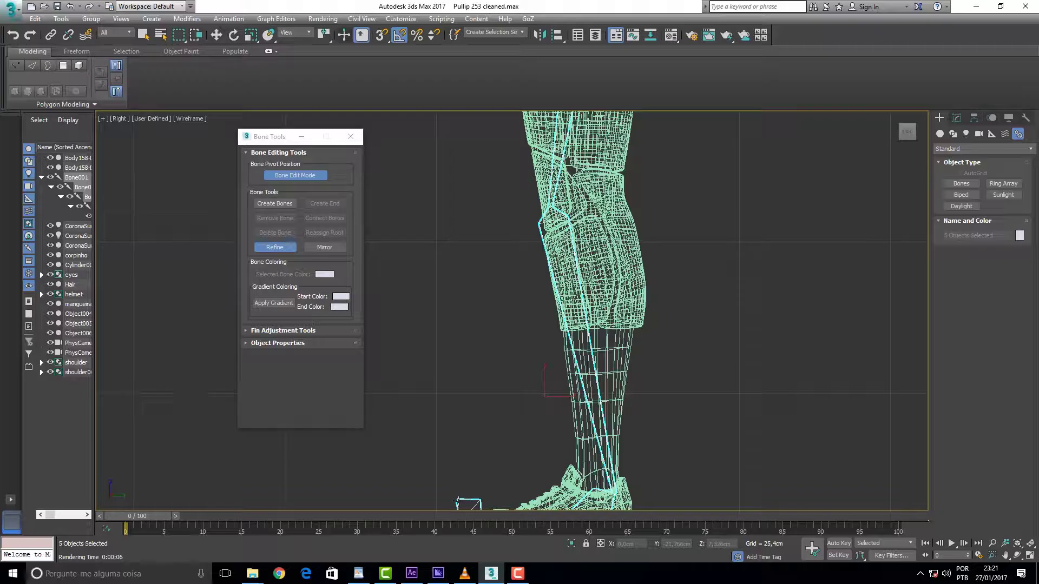
scroll(555, 215, up, 4)
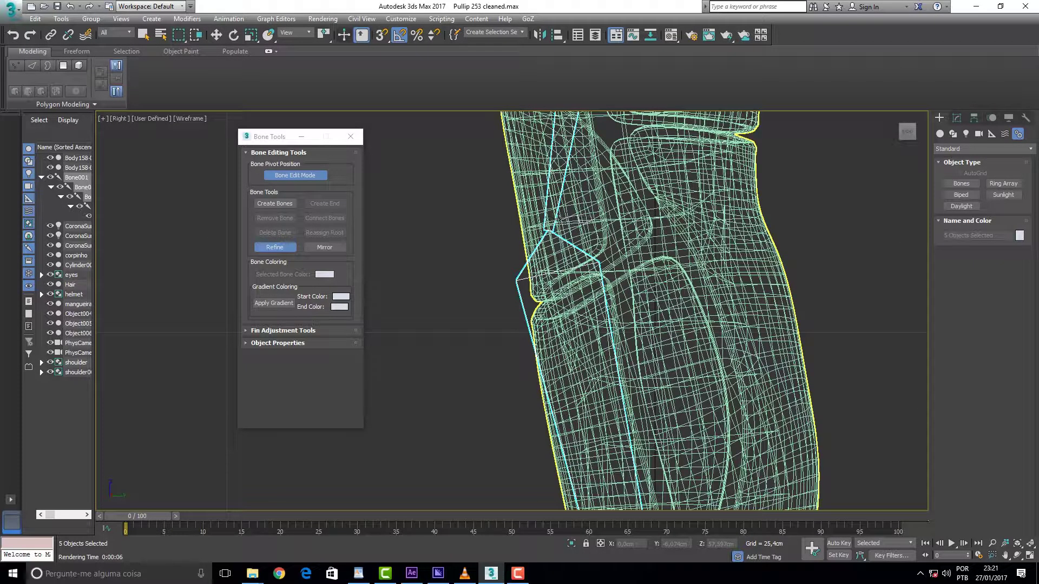
Step: Turn off Bone Edit Mode and select the corpinho leg mesh with Select and Move
click(296, 176)
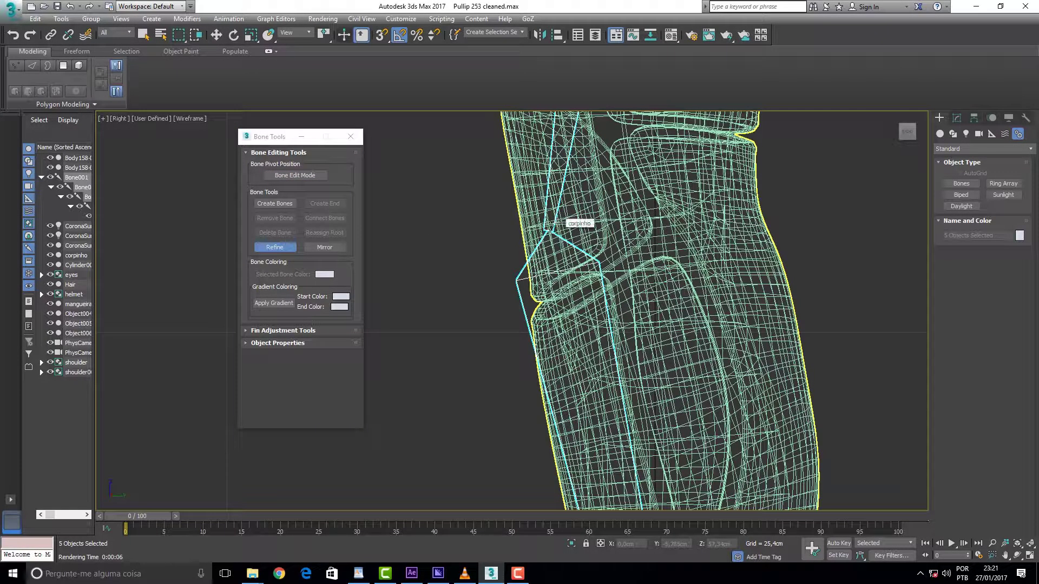
scroll(553, 230, down, 4)
click(216, 34)
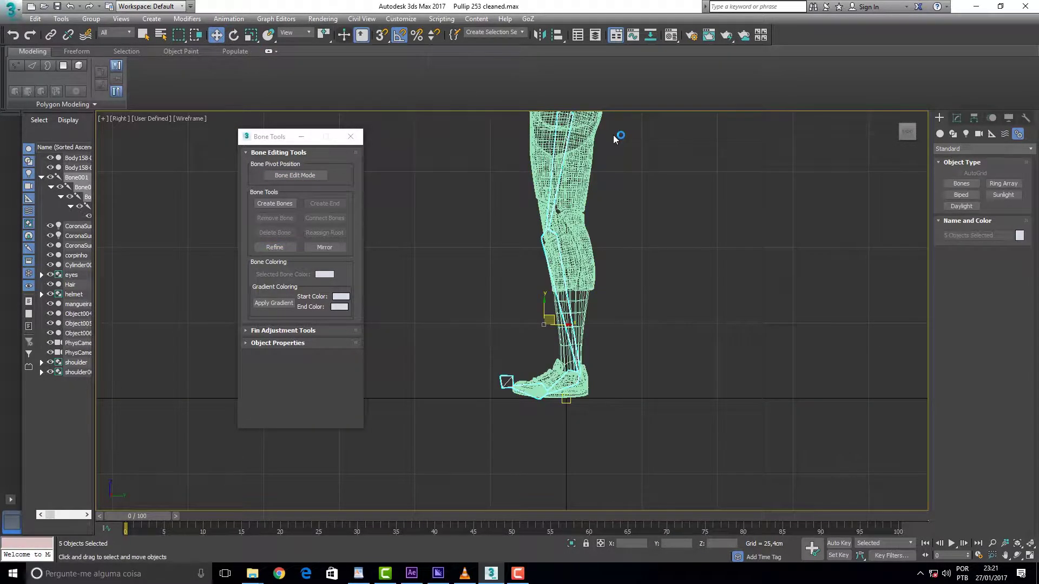
click(570, 176)
Step: Hide the corpinho leg mesh and refine the upper bone at the knee joint
right_click(571, 176)
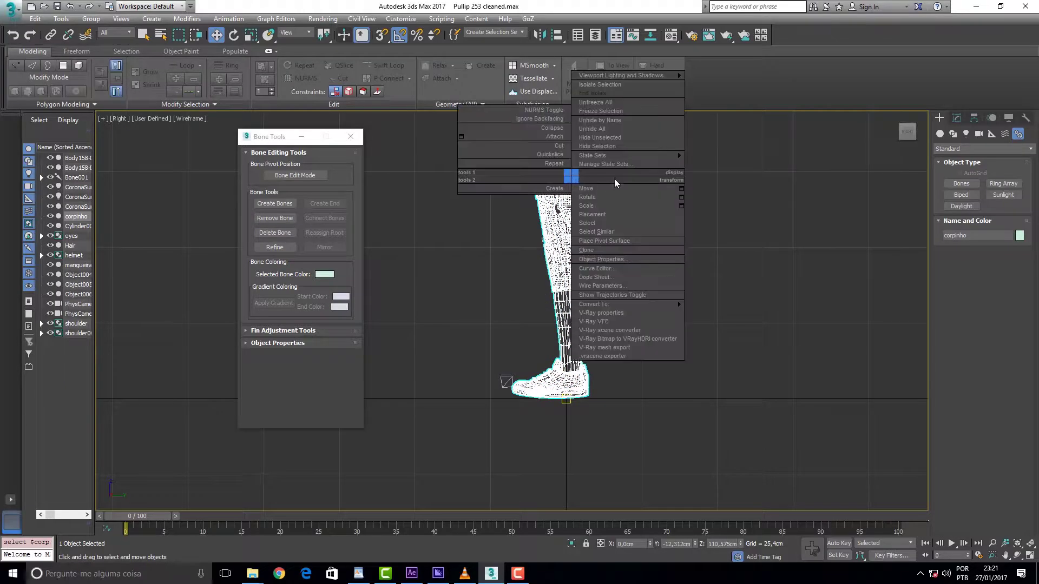
click(601, 146)
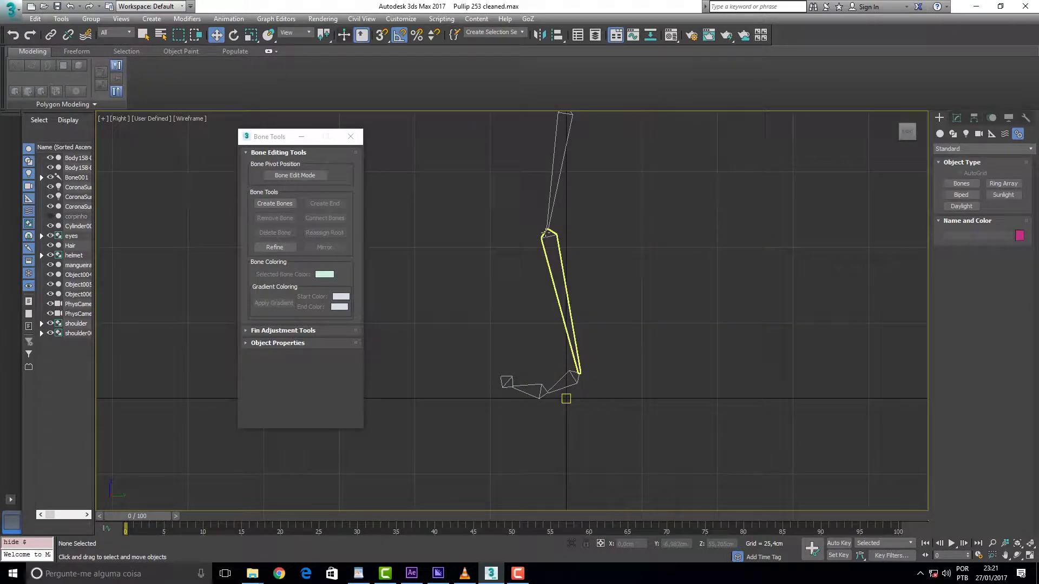
click(274, 247)
click(548, 233)
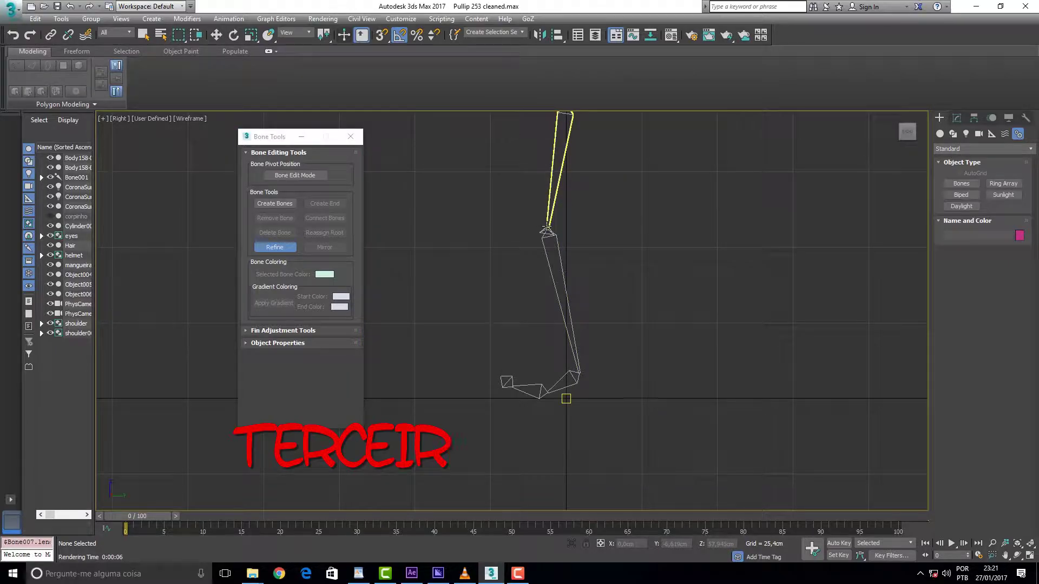
click(547, 232)
scroll(550, 233, up, 3)
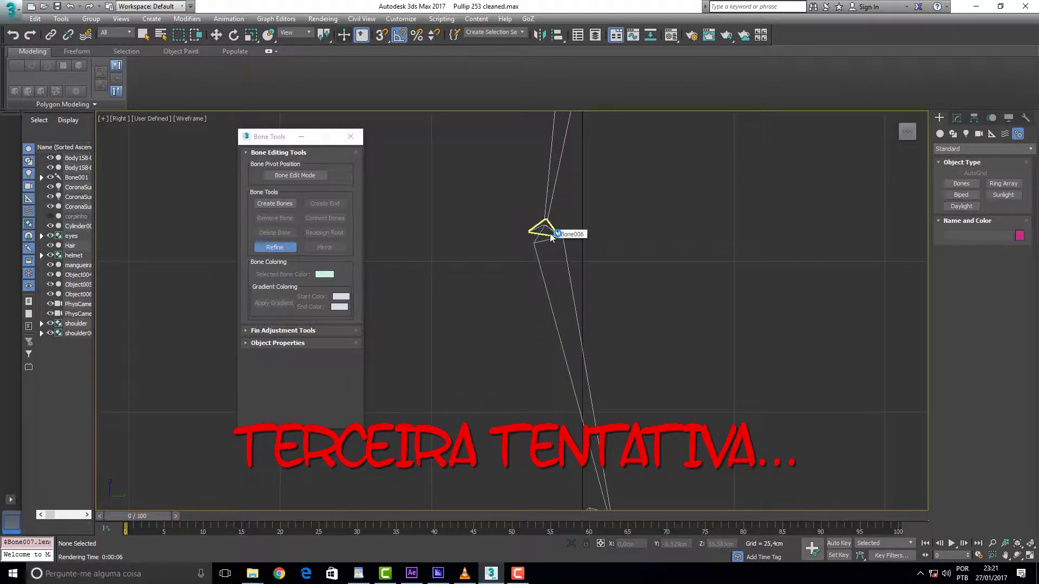
Step: Turn Bone Edit Mode on, raise the new joint, then undo those bone edits
click(297, 176)
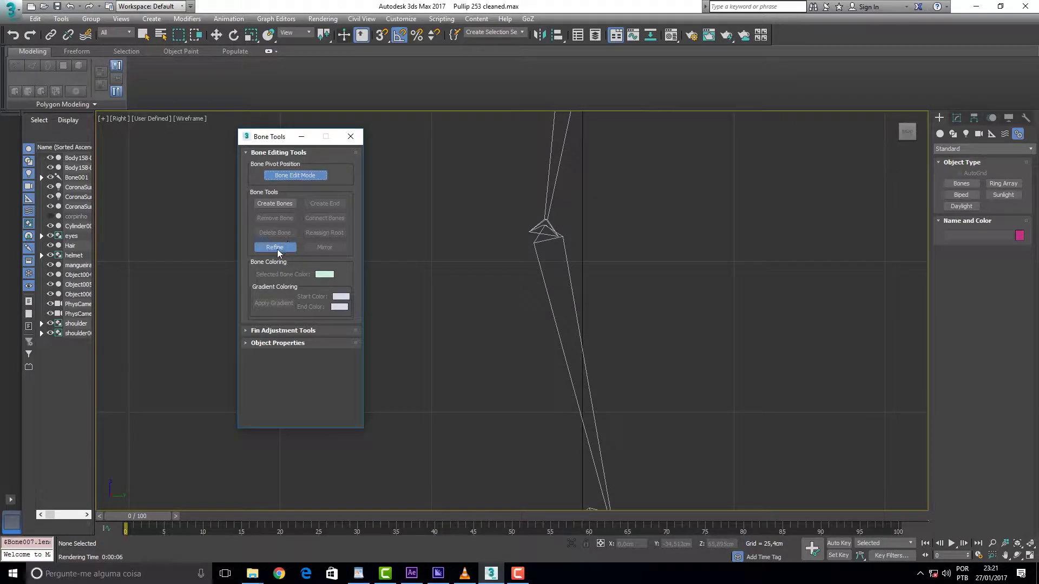
drag(547, 222, 552, 191)
key(Page_Up)
key(ctrl+z)
key(ctrl+z)
key(ctrl+z)
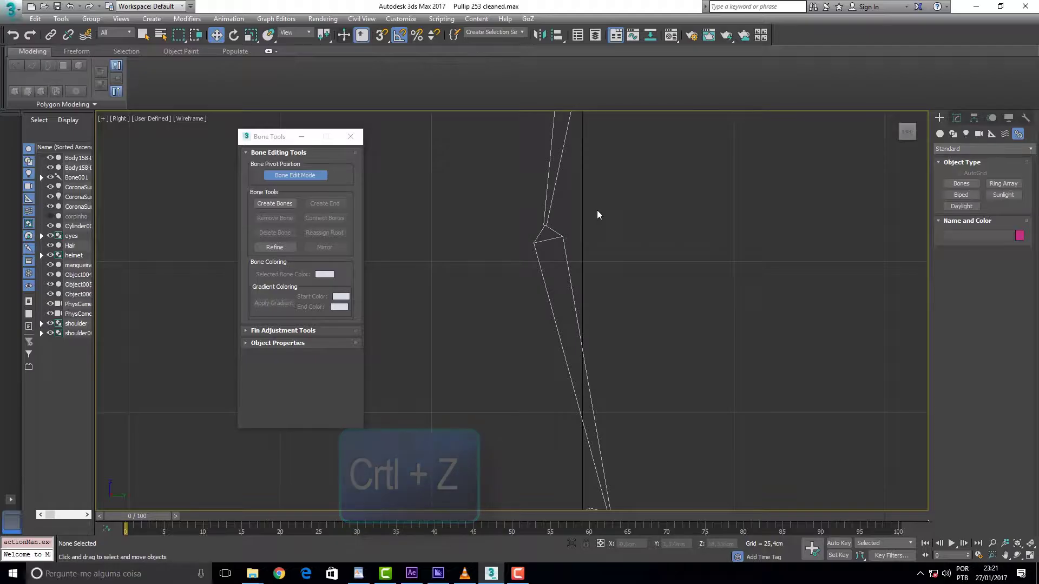
Step: Split the thigh bone just above the knee and raise the new Bone006 joint slightly
click(275, 246)
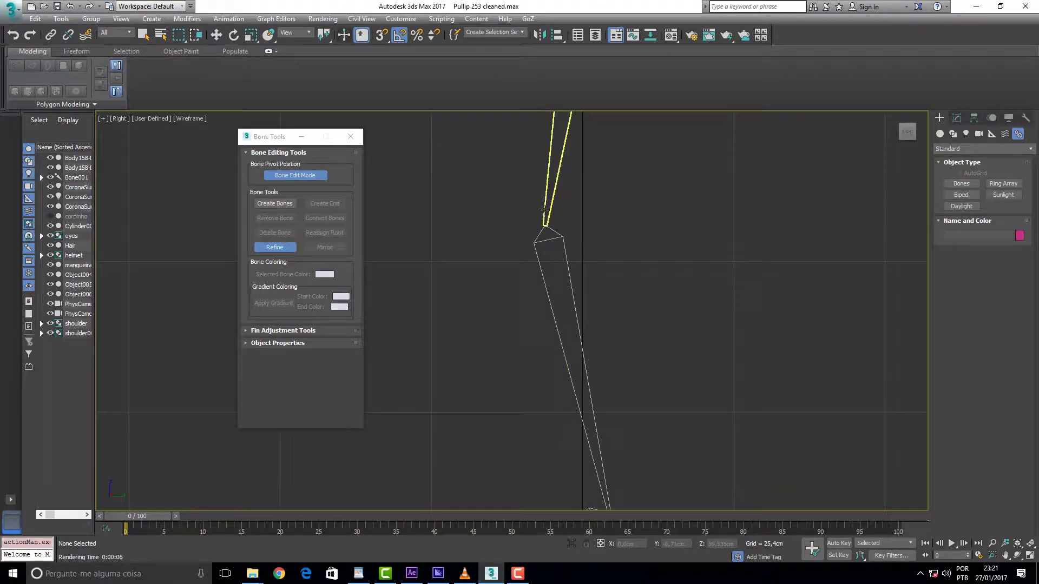
click(547, 211)
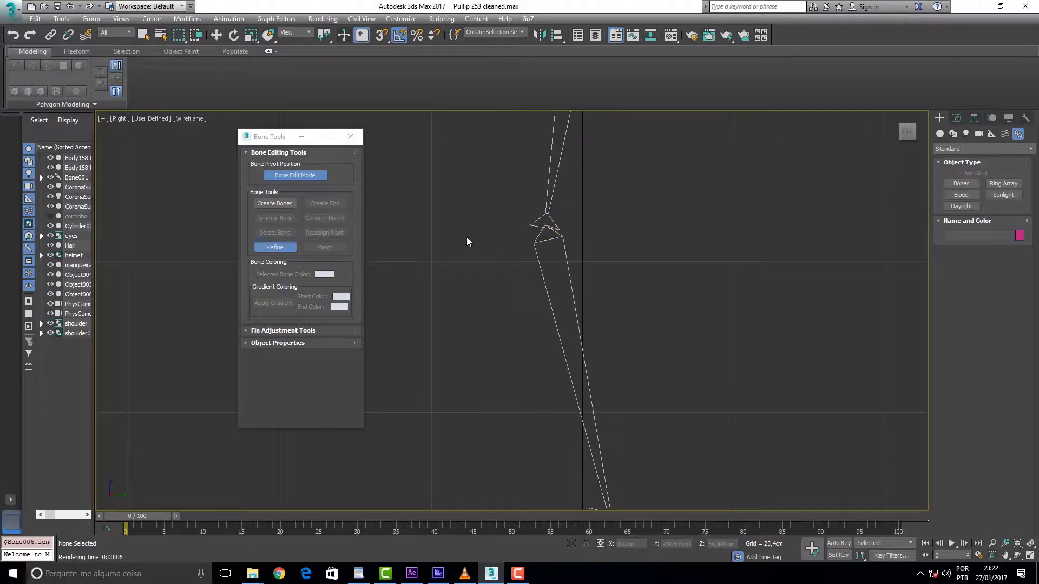
click(275, 247)
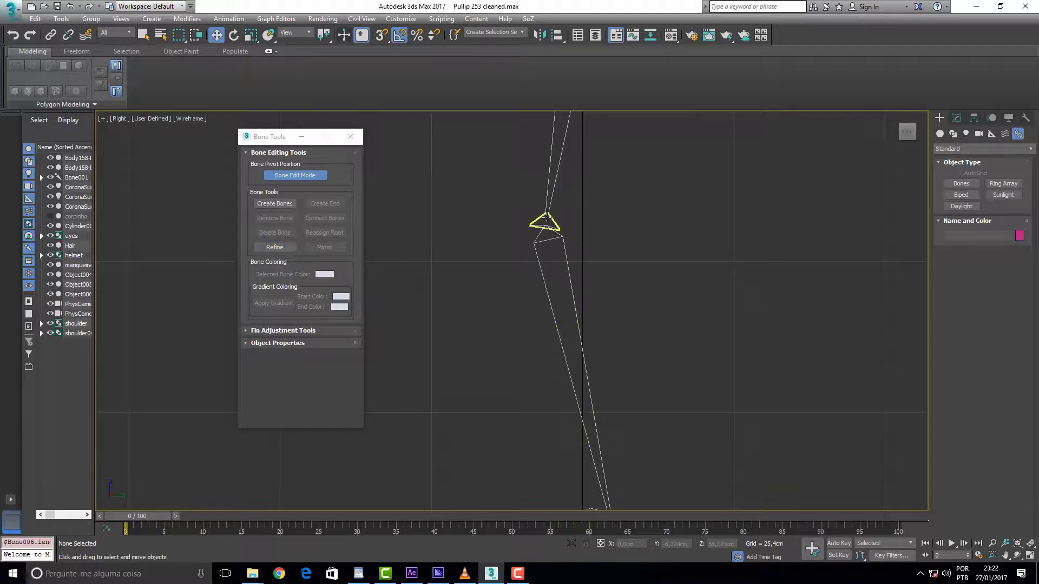
drag(547, 212, 547, 172)
scroll(637, 219, down, 5)
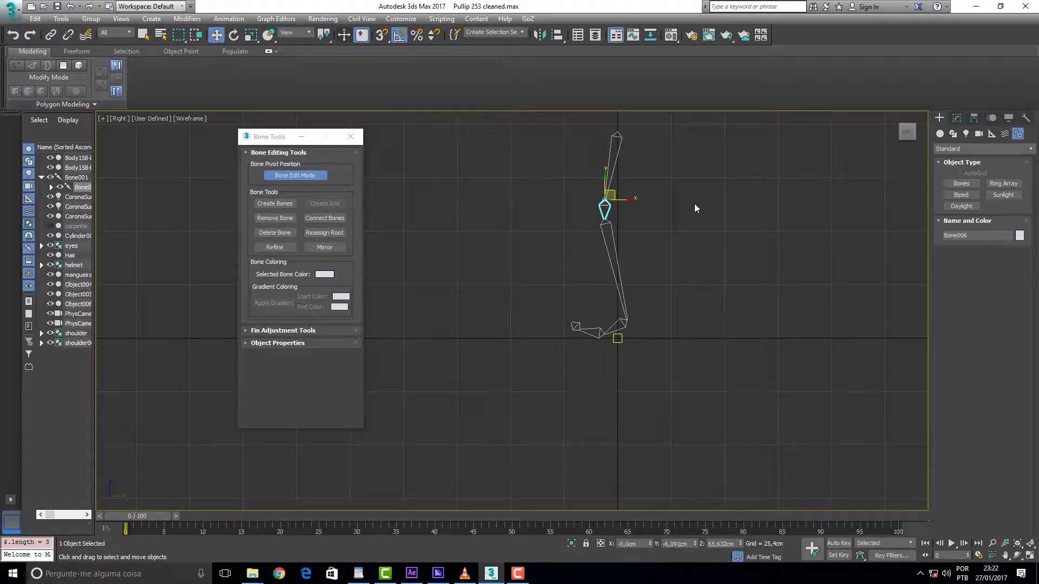
Step: Unhide All to bring back the corpinho leg mesh and zoom in on the knee
right_click(677, 203)
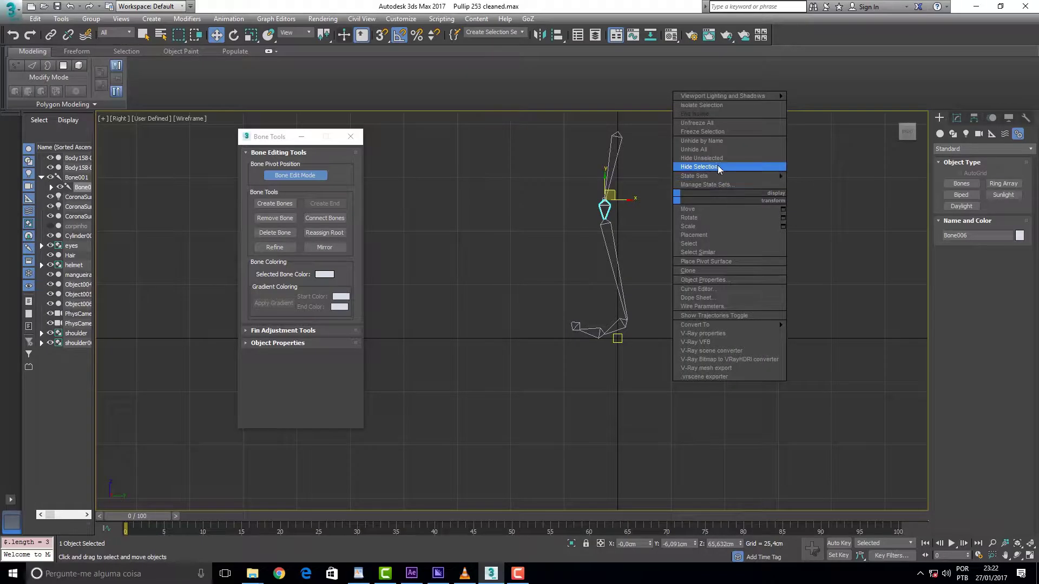
click(716, 150)
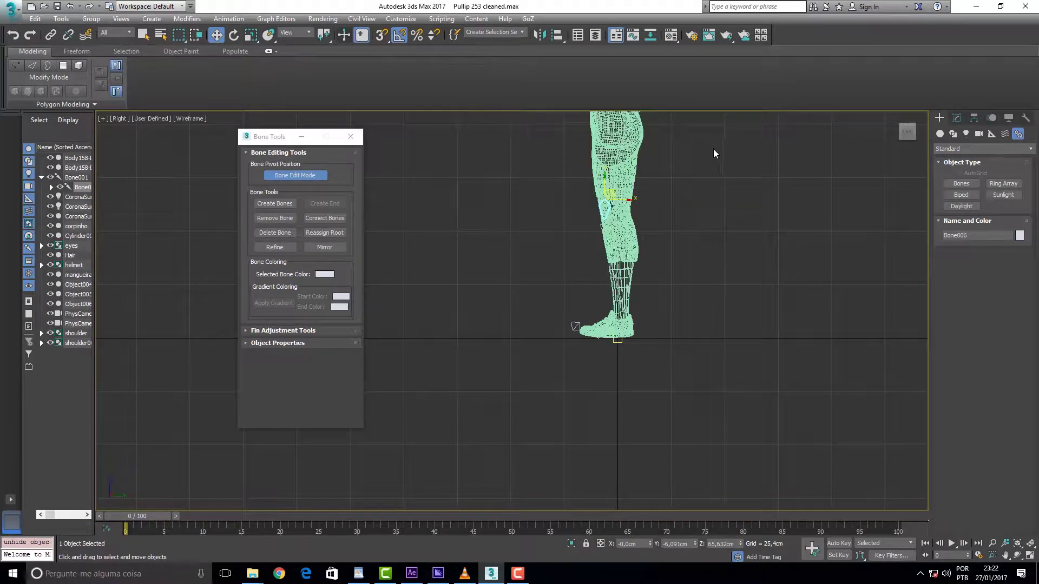
scroll(607, 205, up, 10)
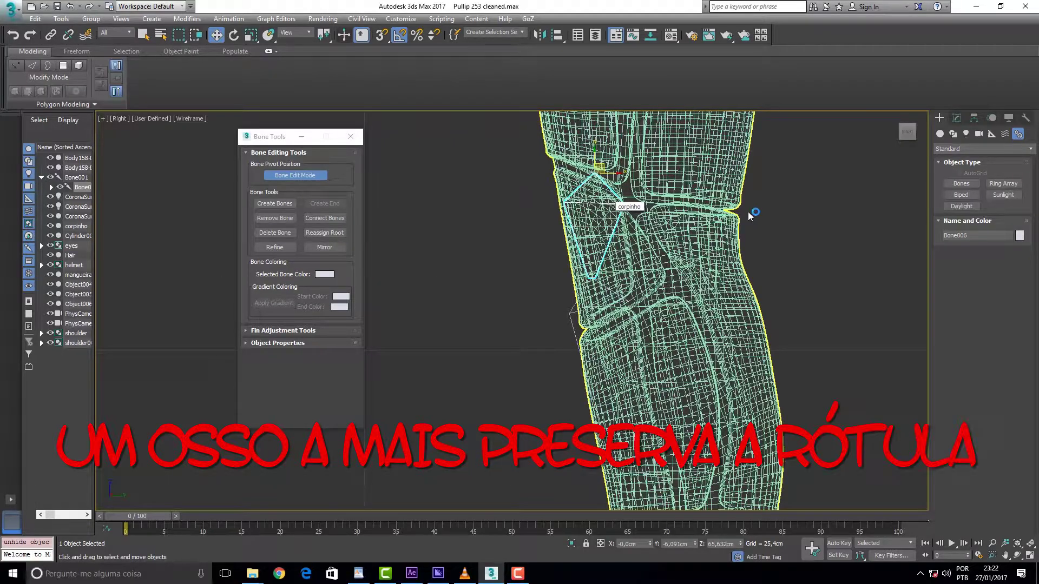
scroll(716, 237, down, 5)
scroll(716, 237, down, 2)
scroll(716, 237, up, 2)
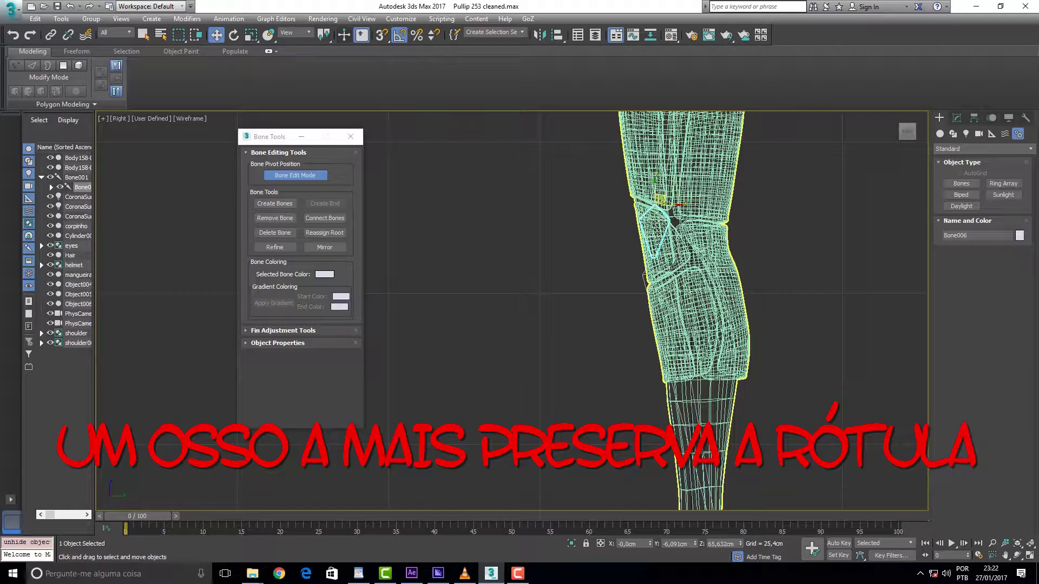
Step: Nudge the knee bone to fit the knee and switch to the four-viewport layout
drag(666, 199, 671, 199)
scroll(672, 199, down, 3)
key(alt+w)
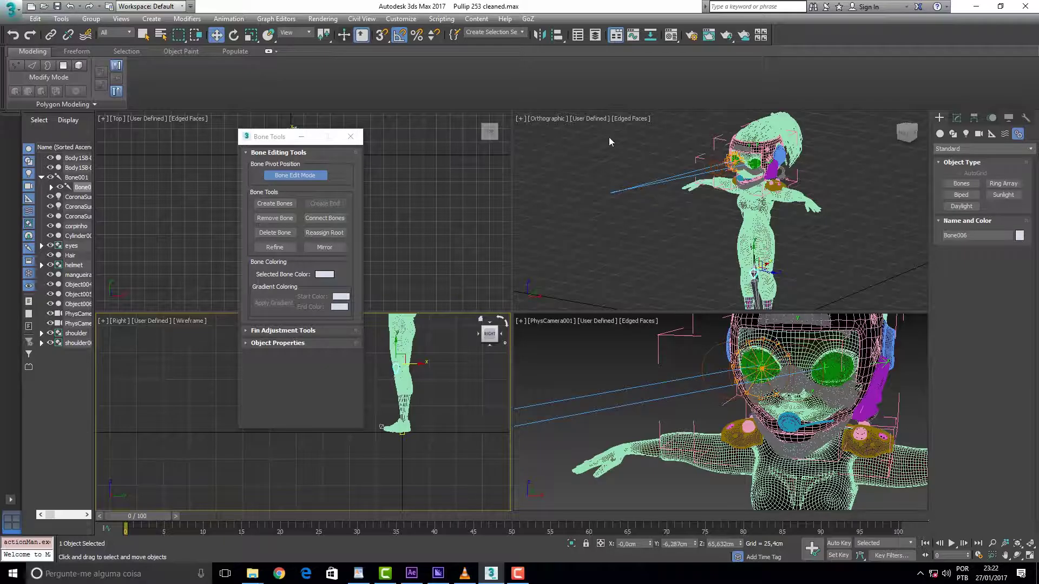
Step: Change the Orthographic viewport to a Front view and zoom to check the leg
right_click(555, 143)
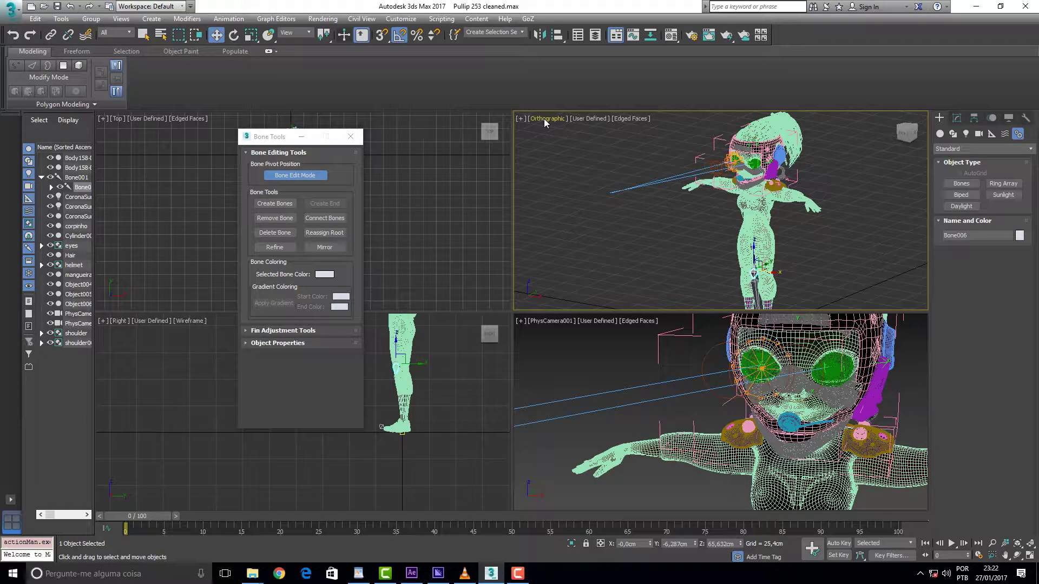
click(544, 122)
key(f)
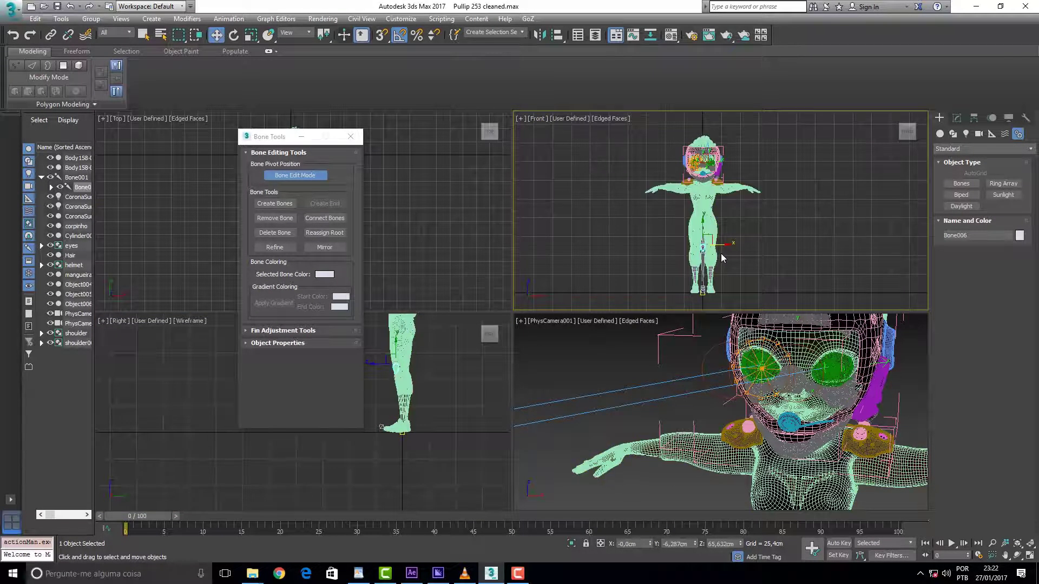
scroll(720, 237, up, 5)
scroll(719, 238, down, 2)
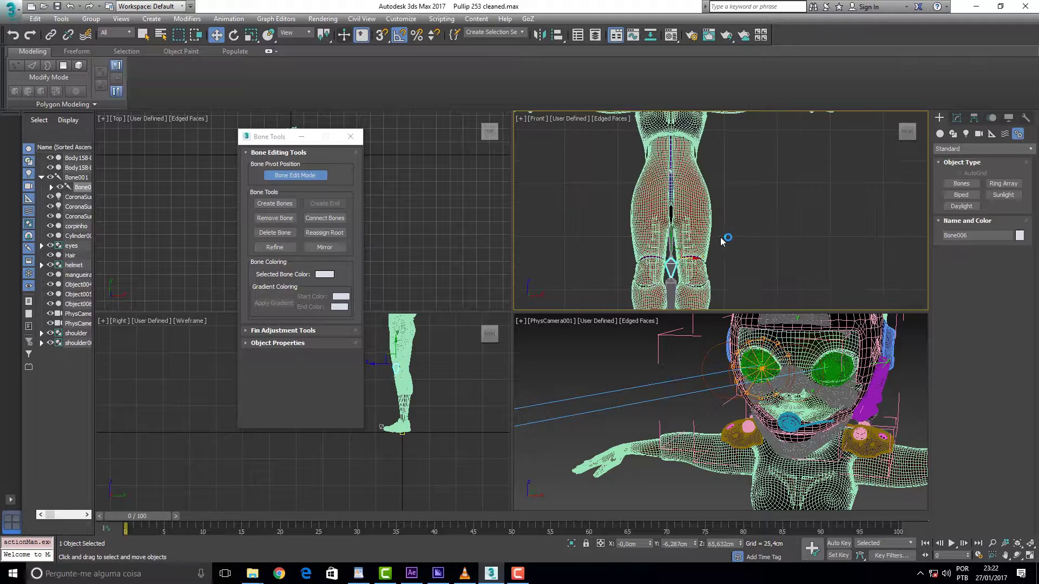
scroll(721, 241, down, 4)
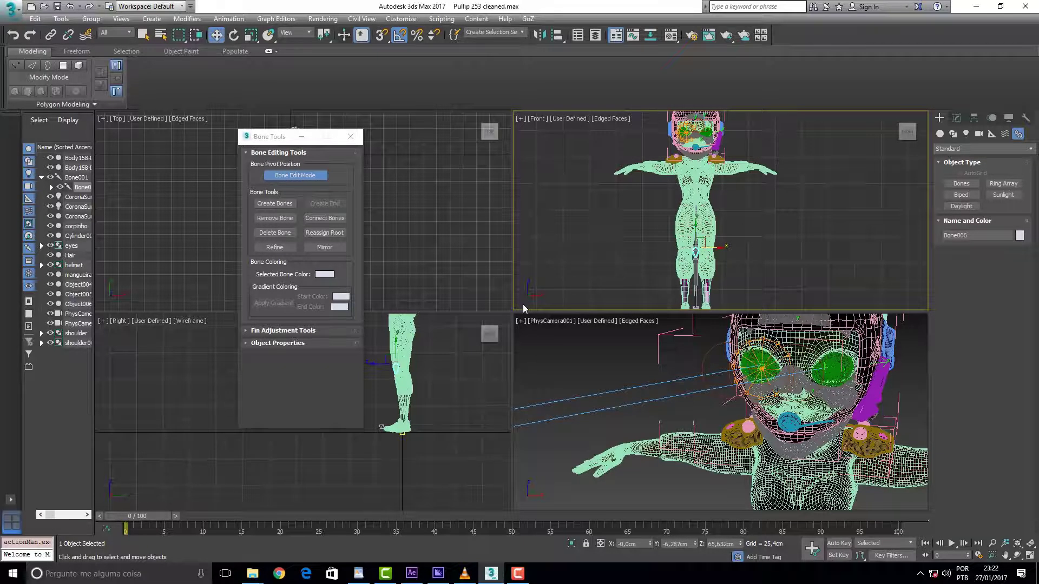
Step: Deselect the knee bone and maximize the Right viewport to show the whole leg
click(444, 364)
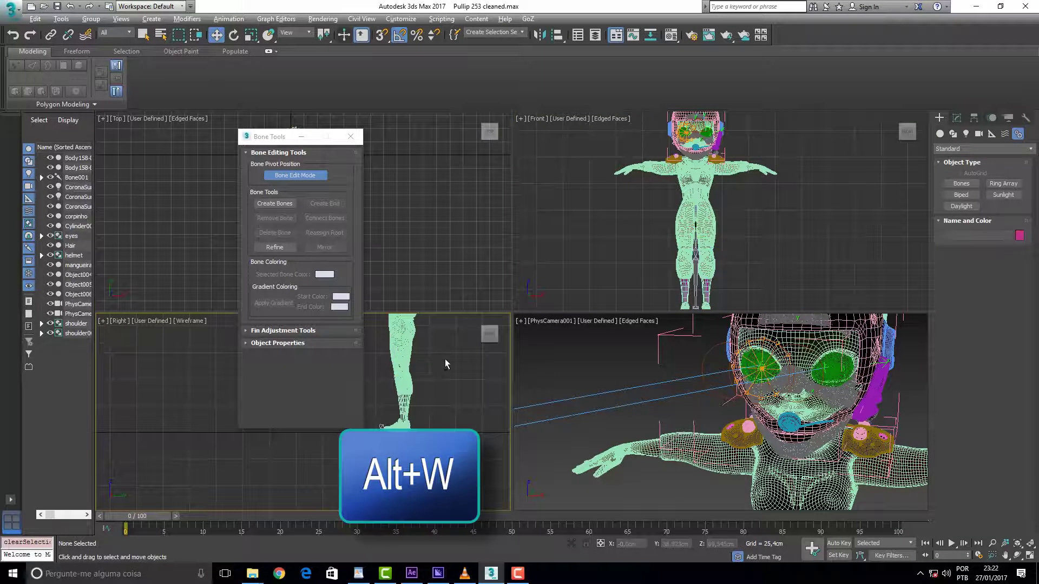
key(alt+w)
scroll(720, 228, up, 4)
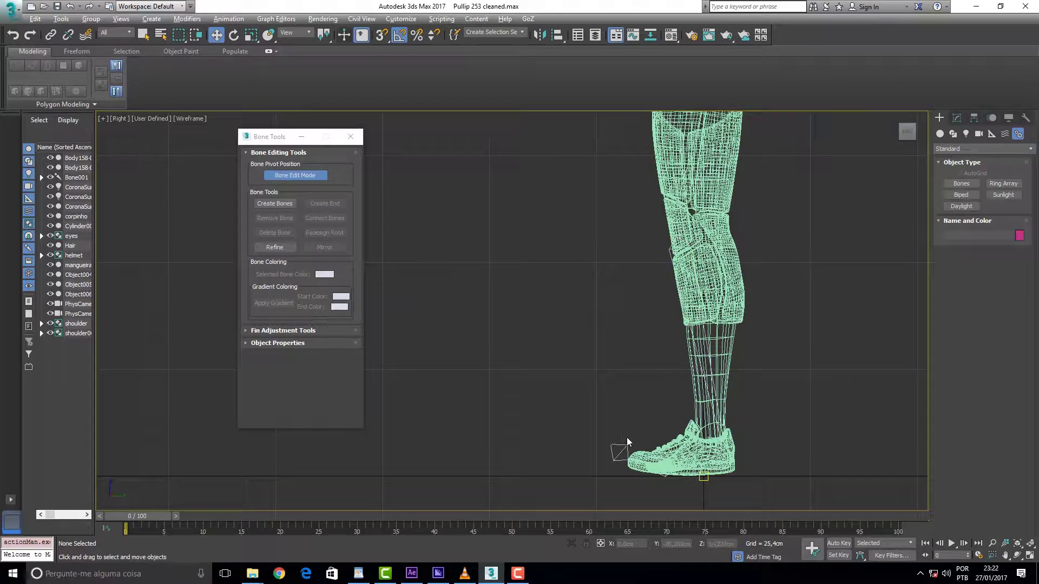
Step: Hide the leg mesh and lower the joint of the small knee bone Bone006
right_click(716, 191)
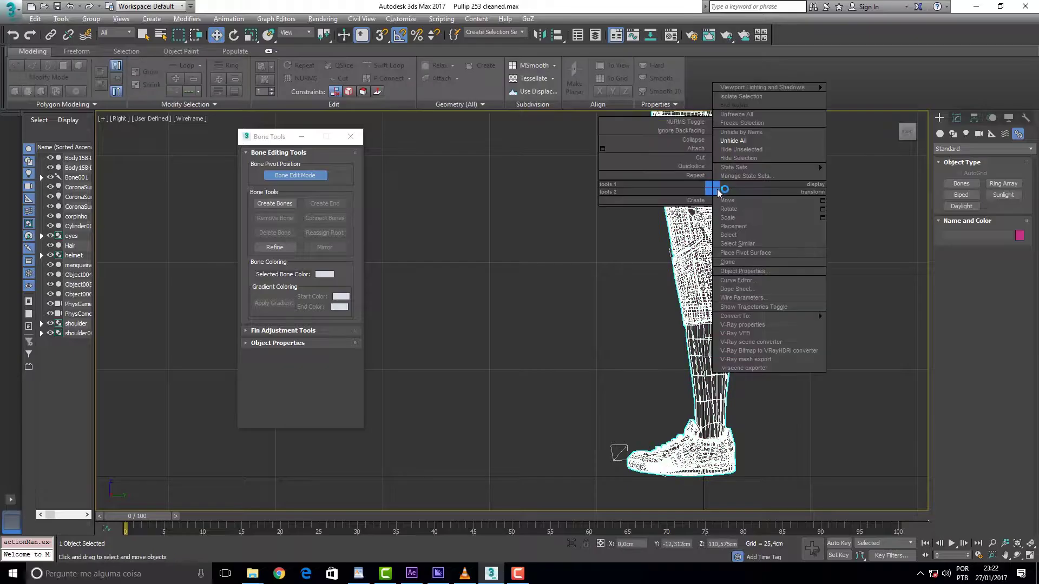
click(746, 159)
click(683, 209)
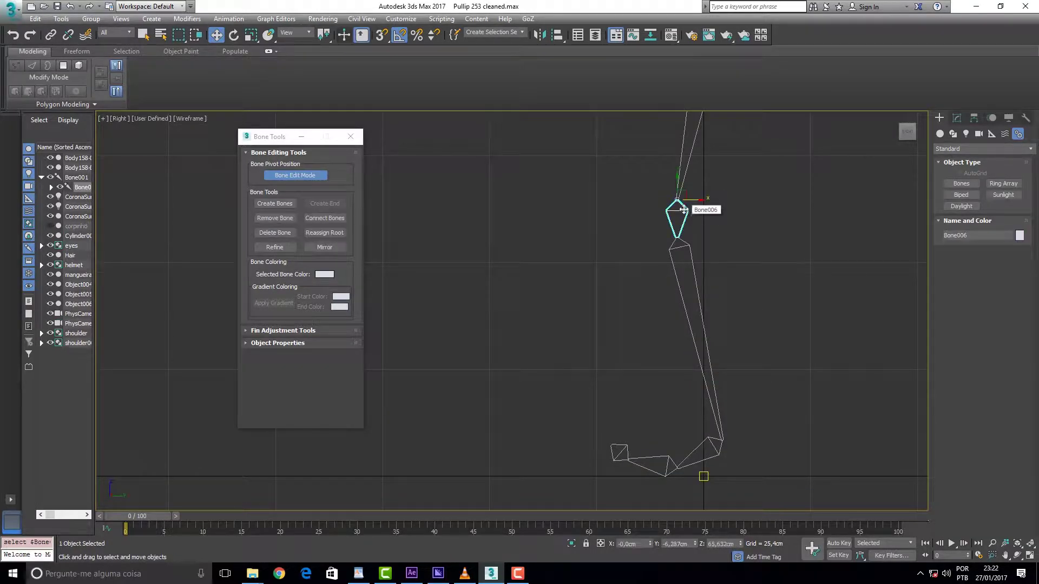
drag(684, 194, 674, 204)
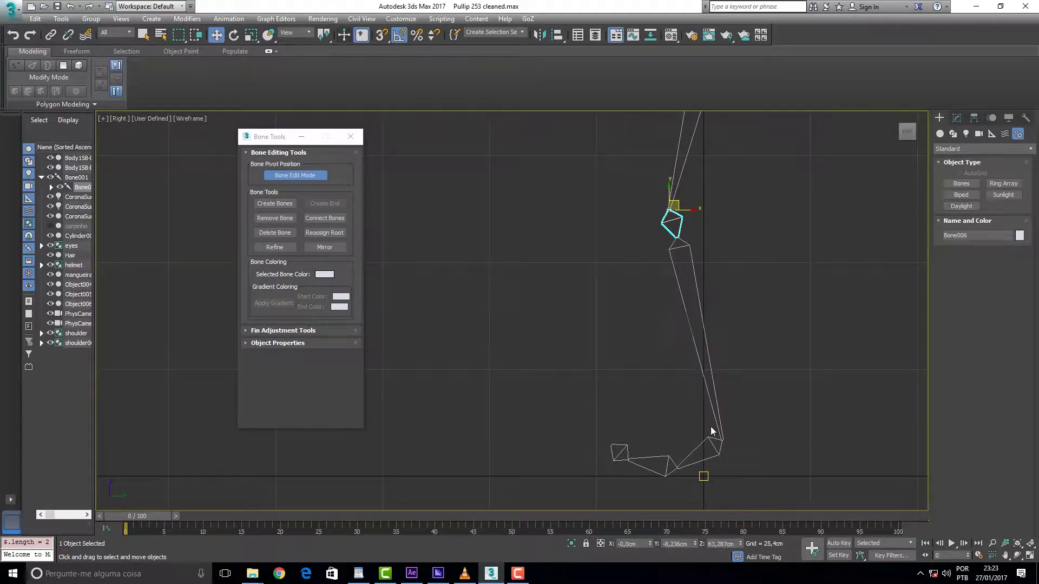
Step: Select the long shin bone Bone002 and move its ankle joint up slightly
click(725, 441)
mouse_move(726, 451)
mouse_down()
mouse_move(722, 437)
mouse_move(720, 463)
mouse_up()
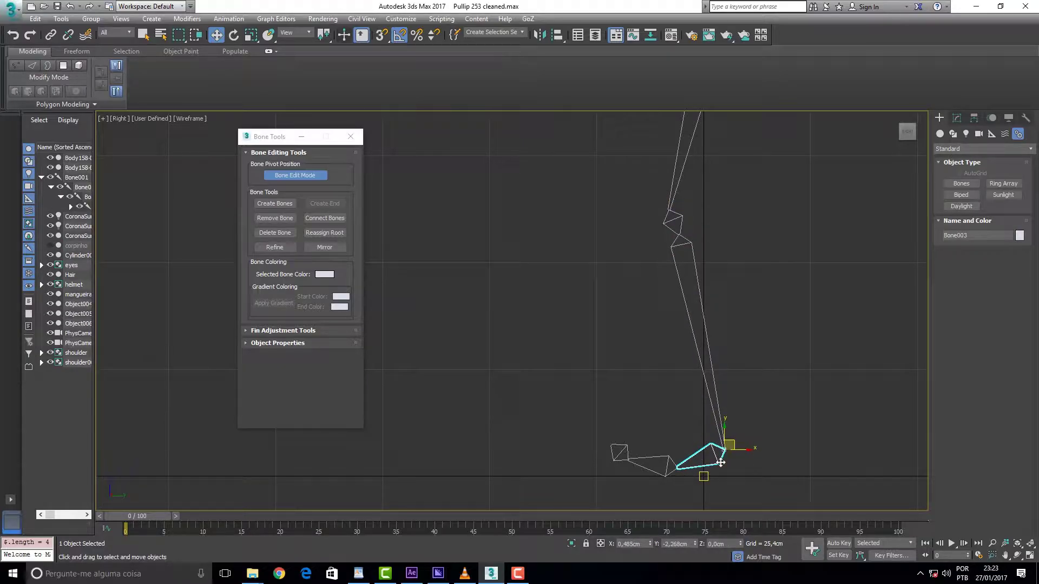
scroll(726, 232, down, 3)
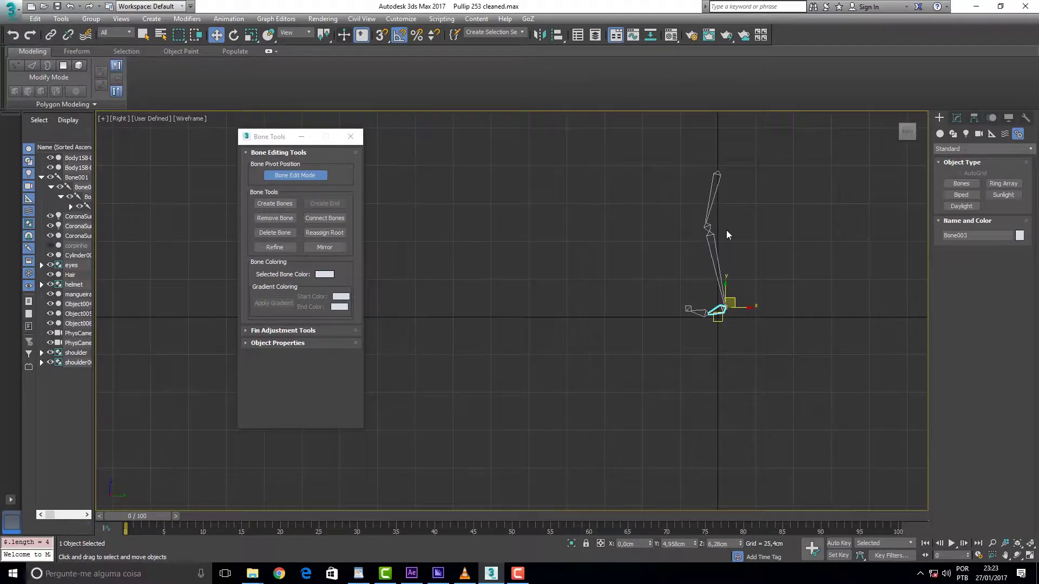
Step: Unhide the leg mesh, orbit to a front view of both legs and zoom in
right_click(761, 226)
click(797, 174)
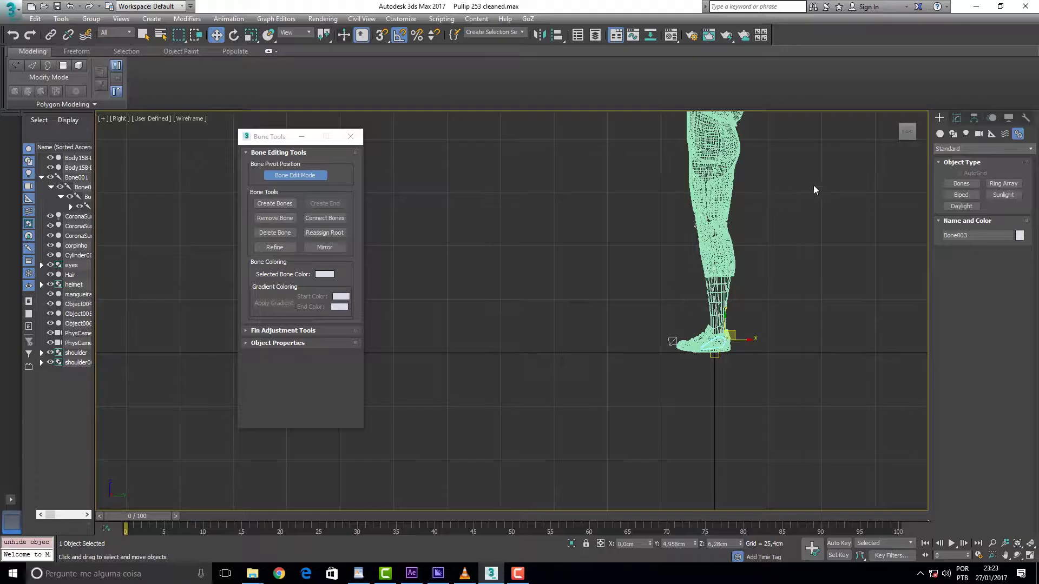
drag(908, 133, 866, 134)
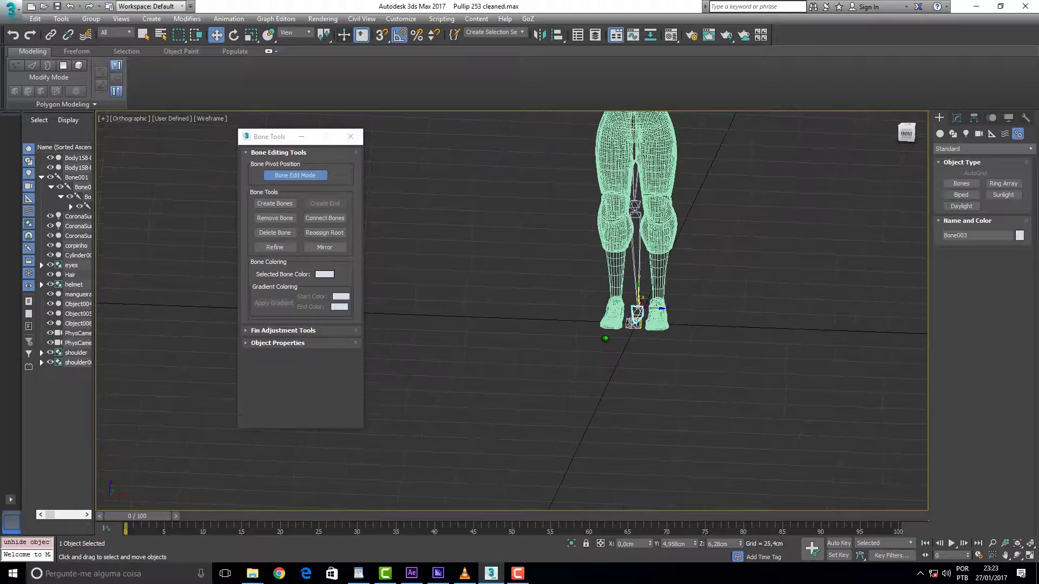
alt+middle_drag(650, 271, 569, 271)
scroll(640, 206, up, 4)
scroll(640, 206, down, 6)
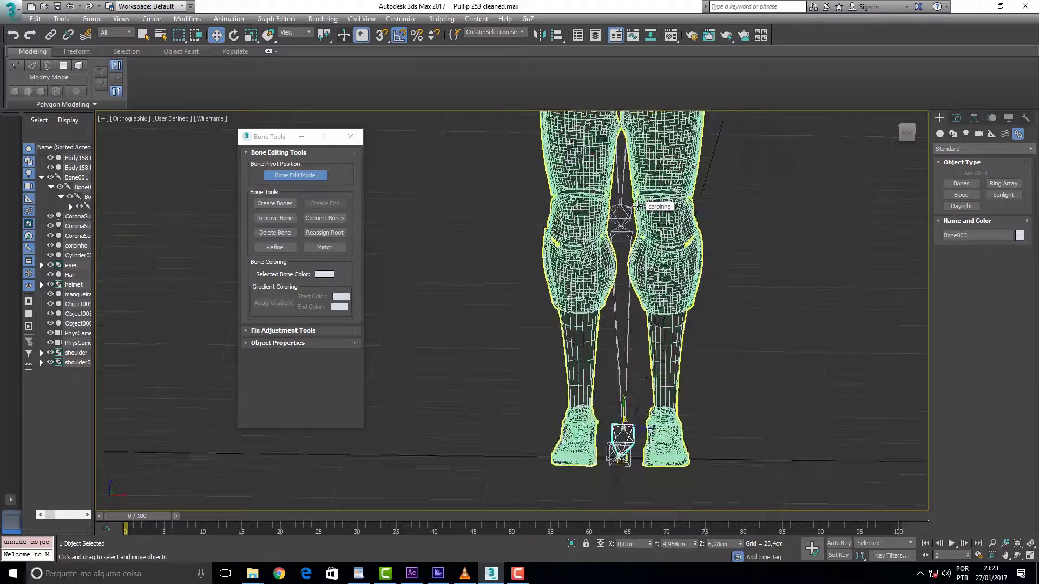
scroll(640, 206, up, 4)
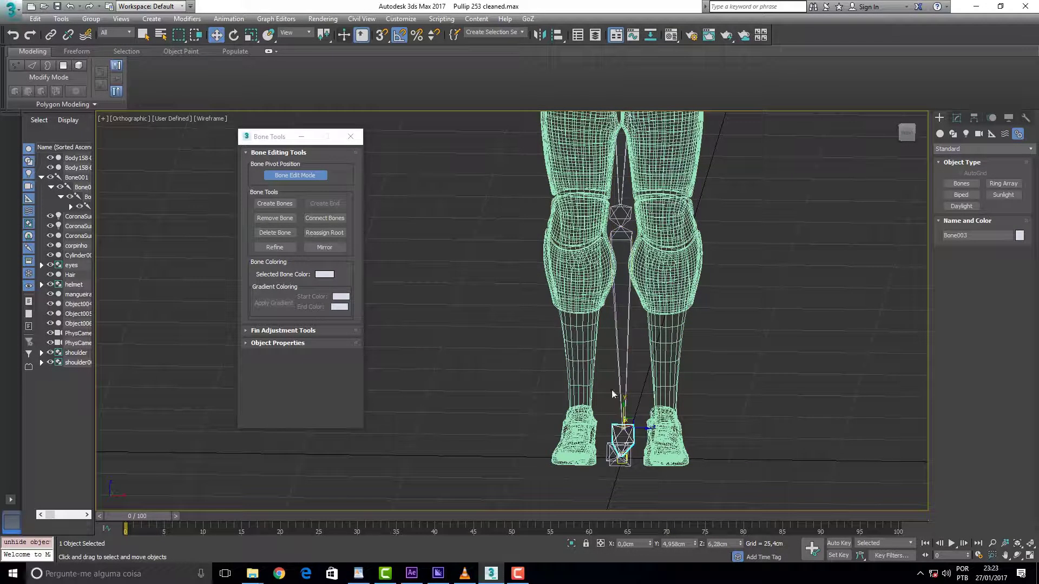
click(518, 575)
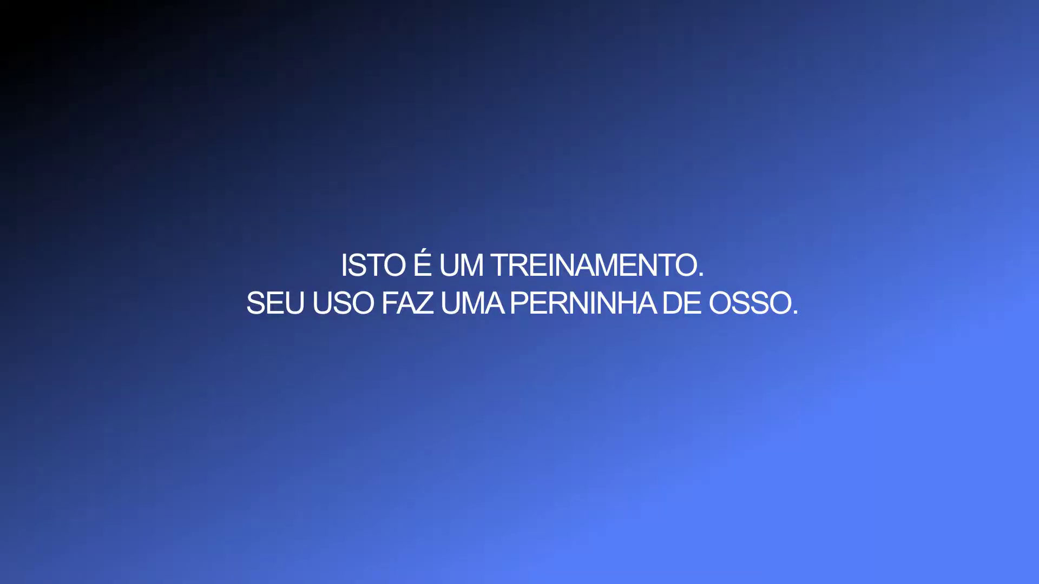